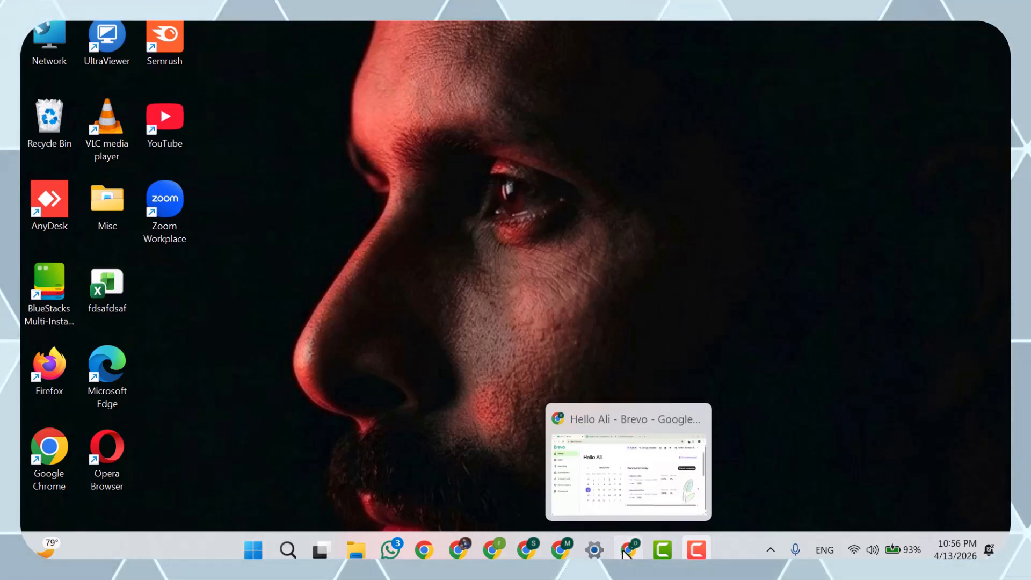
- Switch to the Brevo browser window and start a new standard email campaign from the marketing campaigns page
{"action": "left_click", "coordinate": [548, 416]}
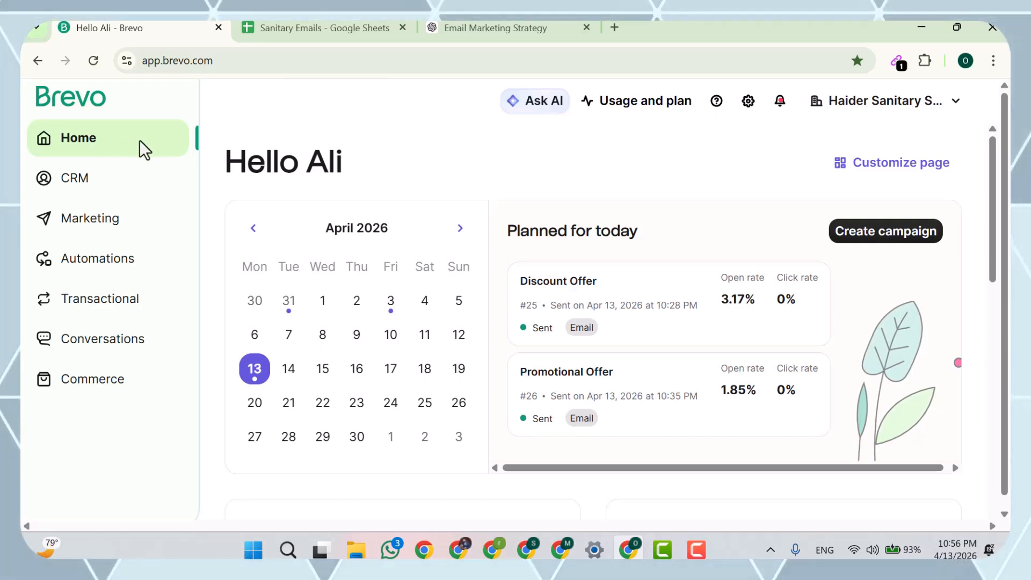
{"action": "left_click", "coordinate": [90, 218]}
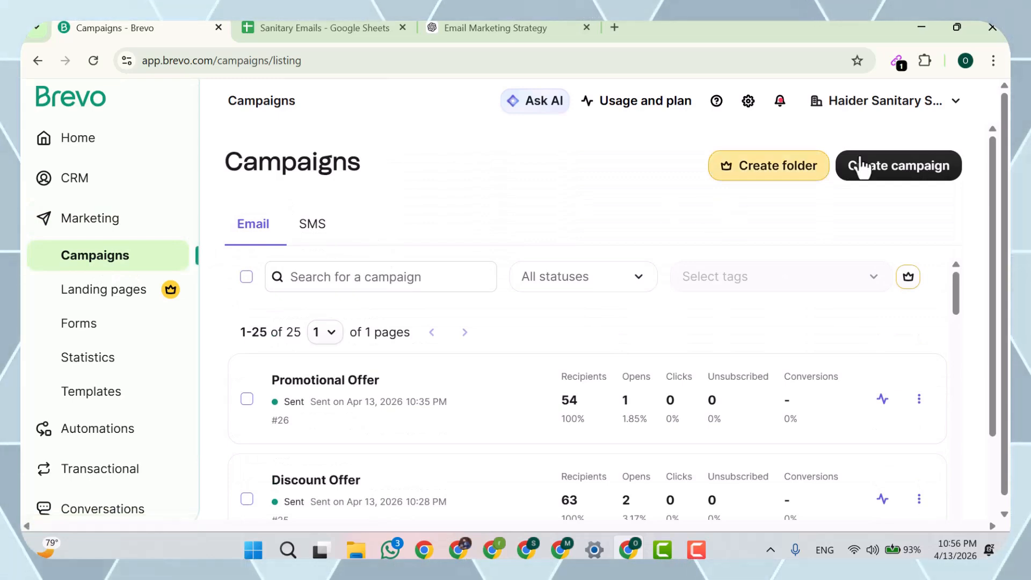
{"action": "left_click", "coordinate": [901, 177]}
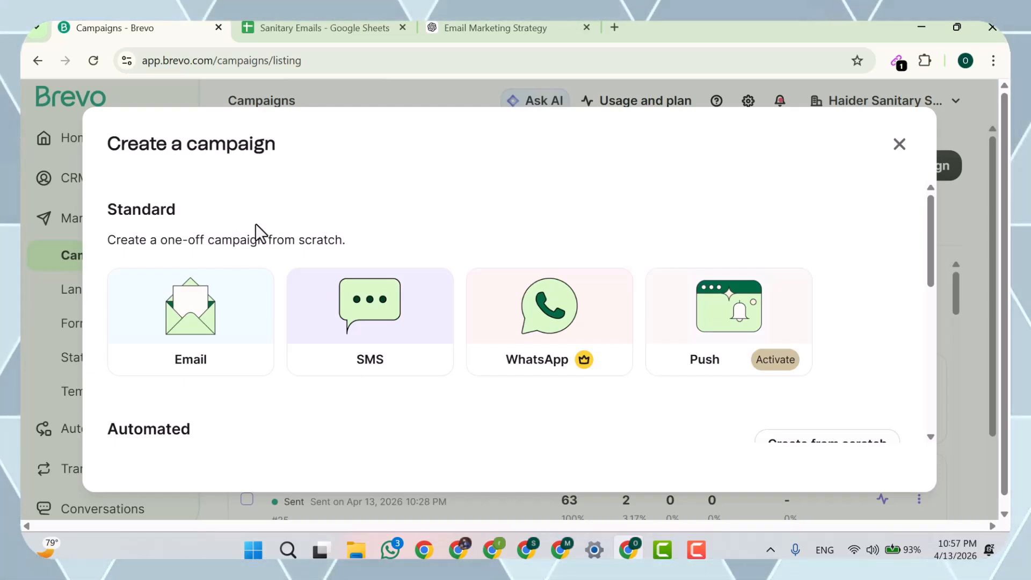
{"action": "left_click", "coordinate": [205, 344]}
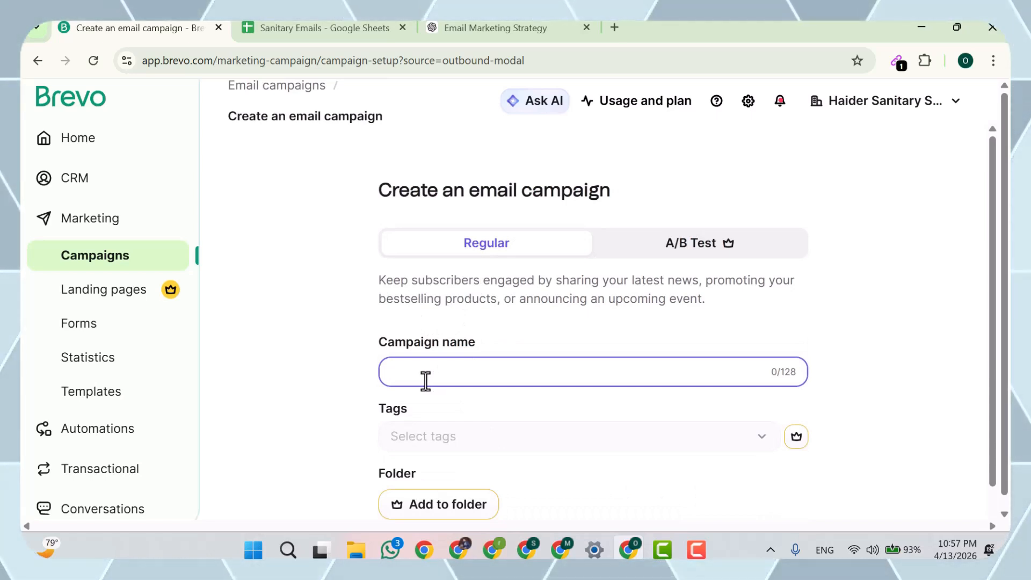
- Name the regular email campaign "Discount Offer New" and create it
{"action": "type", "text": "Disc"}
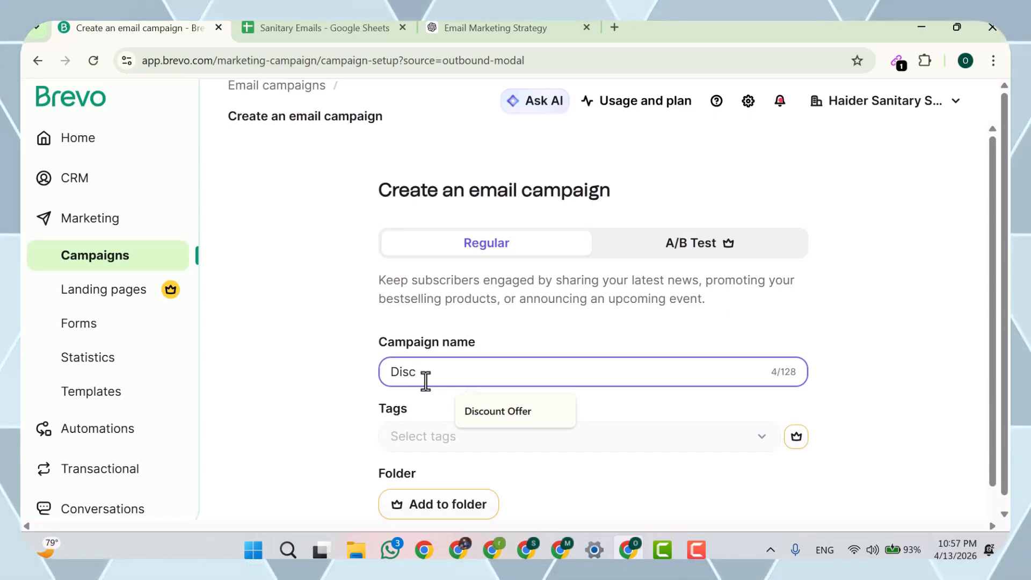
{"action": "left_click", "coordinate": [476, 414]}
{"action": "type", "text": "New"}
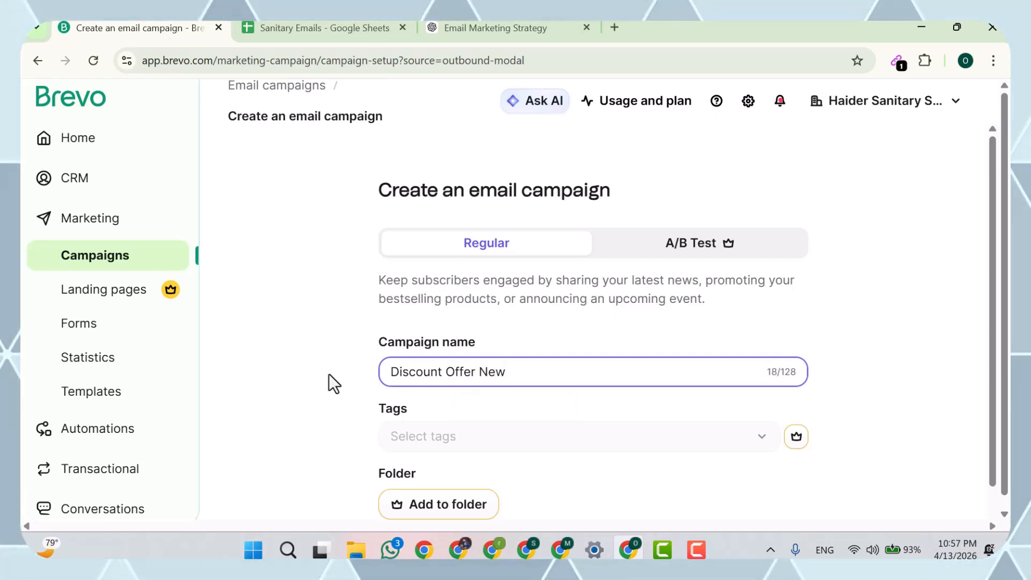
{"action": "scroll", "coordinate": [313, 377], "scroll_direction": "down", "scroll_amount": 1}
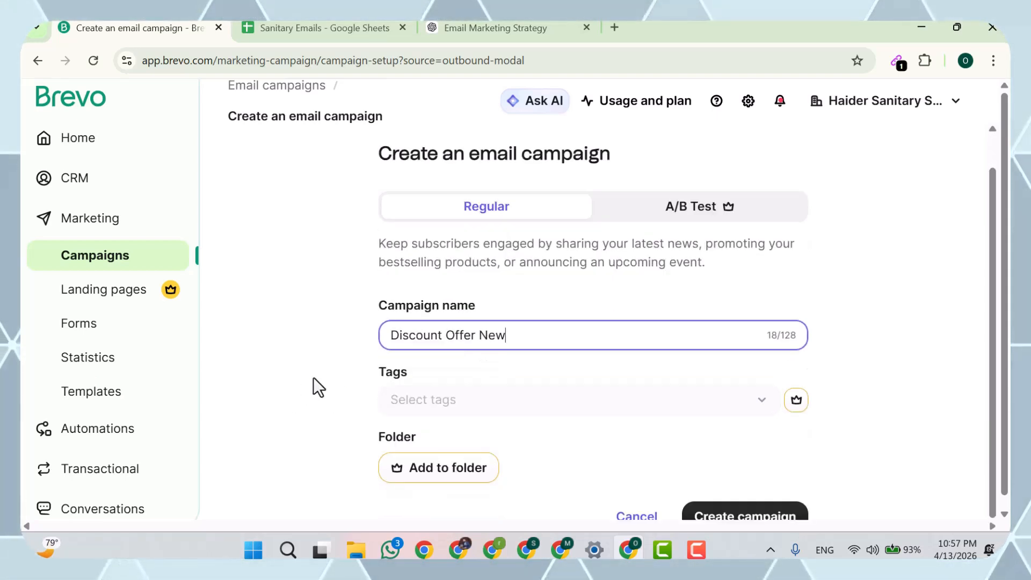
{"action": "left_click", "coordinate": [743, 517]}
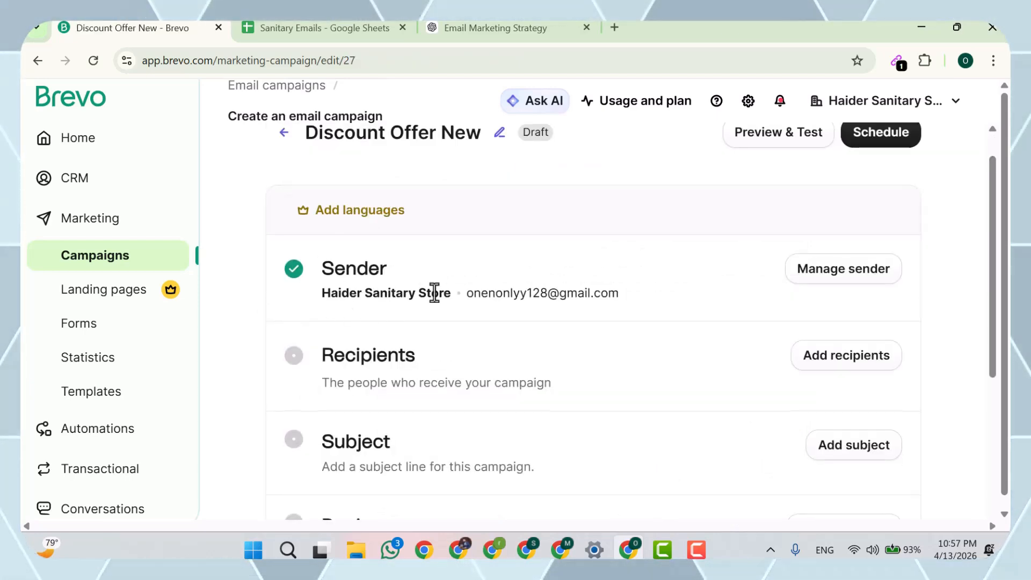
- Start adding recipients to the campaign and browse the contact lists inside the folder "Your First Folder"
{"action": "scroll", "coordinate": [433, 292], "scroll_direction": "down", "scroll_amount": 1}
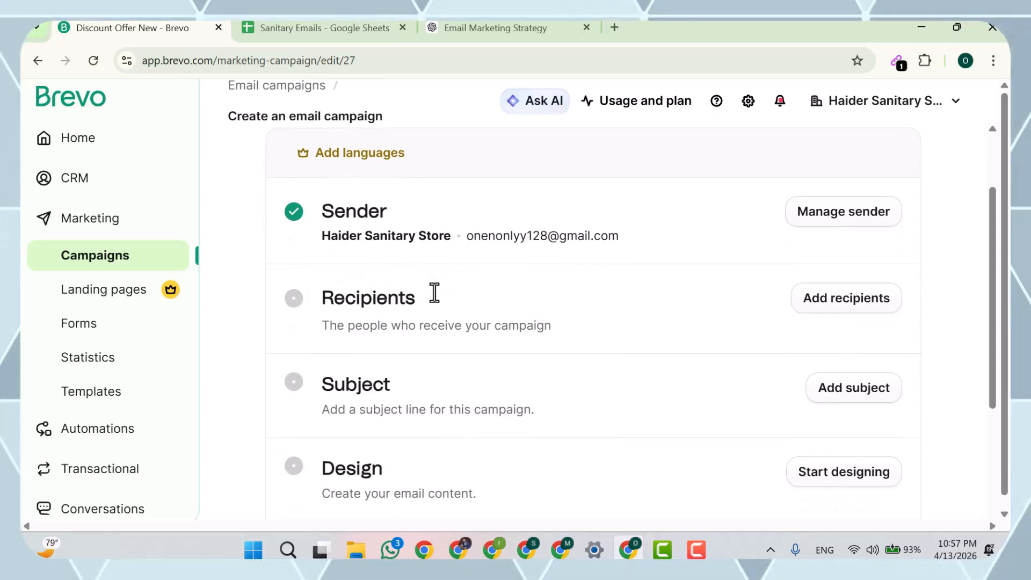
{"action": "scroll", "coordinate": [434, 292], "scroll_direction": "down", "scroll_amount": 1}
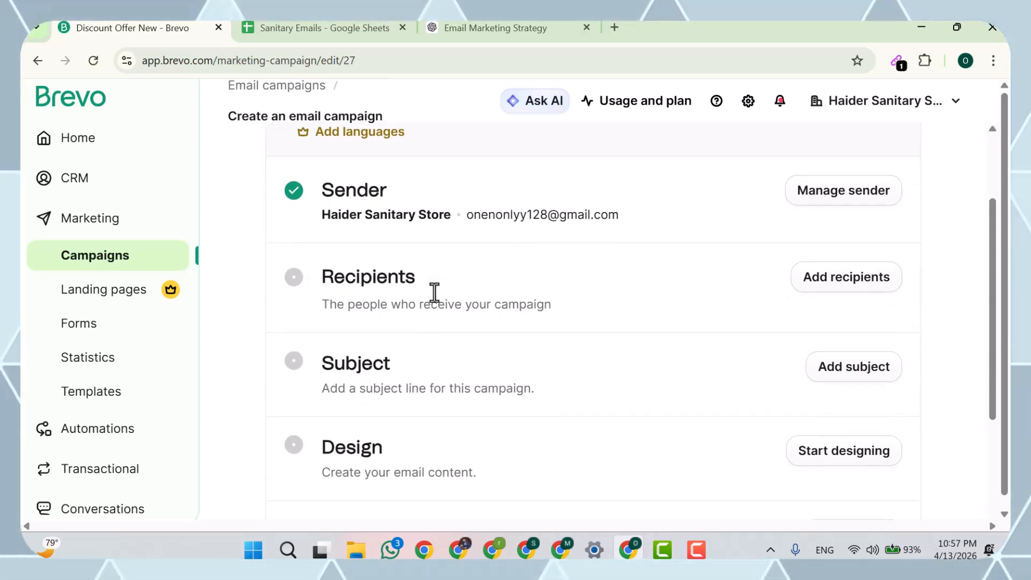
{"action": "left_click", "coordinate": [822, 291]}
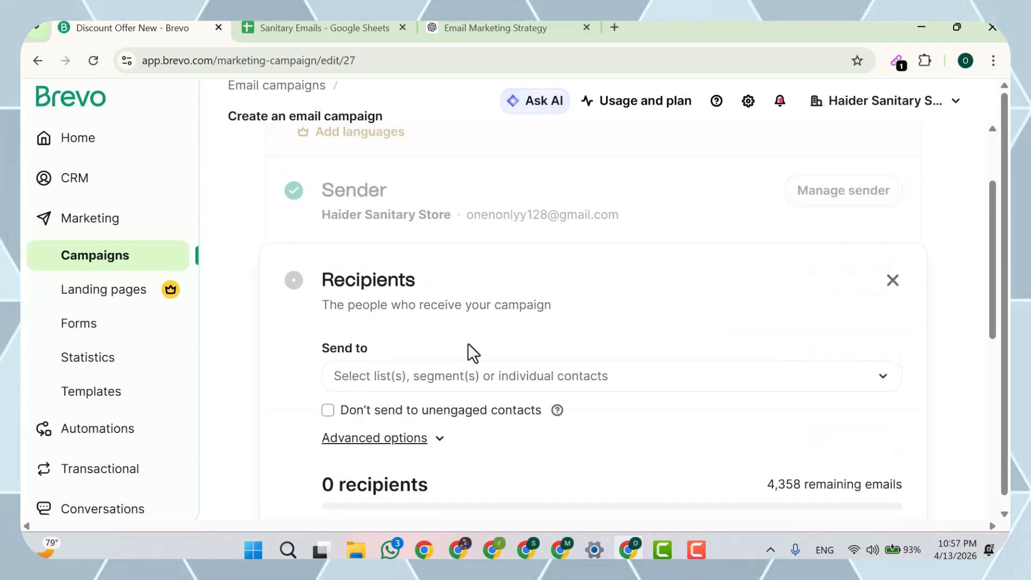
{"action": "left_click", "coordinate": [431, 376]}
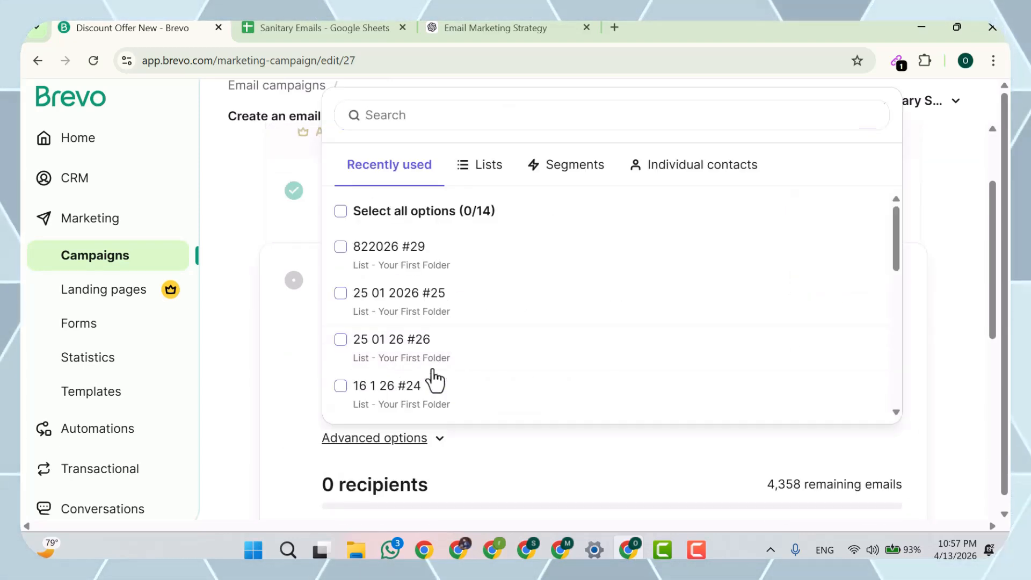
{"action": "left_click", "coordinate": [477, 167]}
{"action": "scroll", "coordinate": [419, 395], "scroll_direction": "down", "scroll_amount": 2}
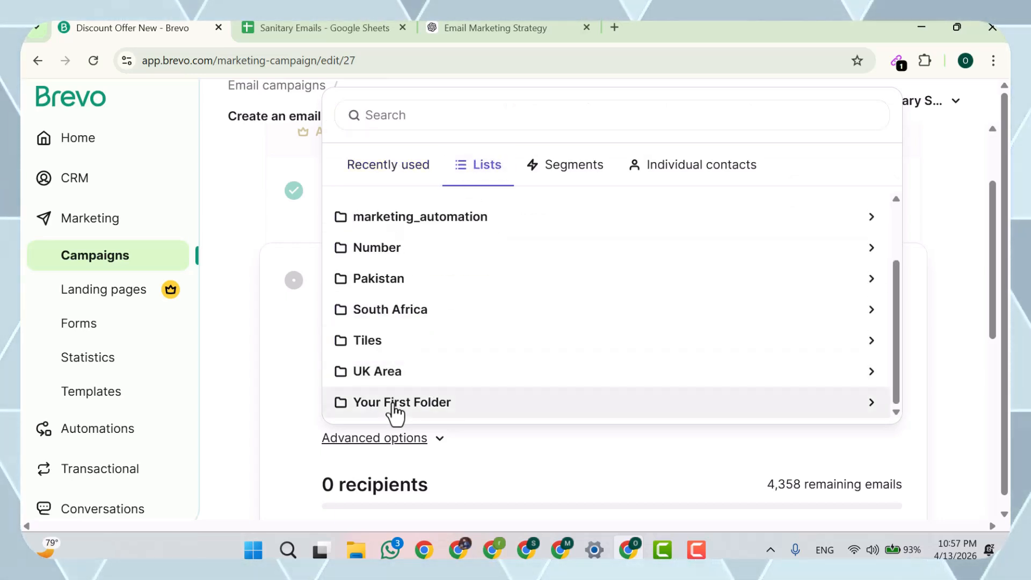
{"action": "left_click", "coordinate": [395, 404]}
{"action": "scroll", "coordinate": [486, 354], "scroll_direction": "down", "scroll_amount": 5}
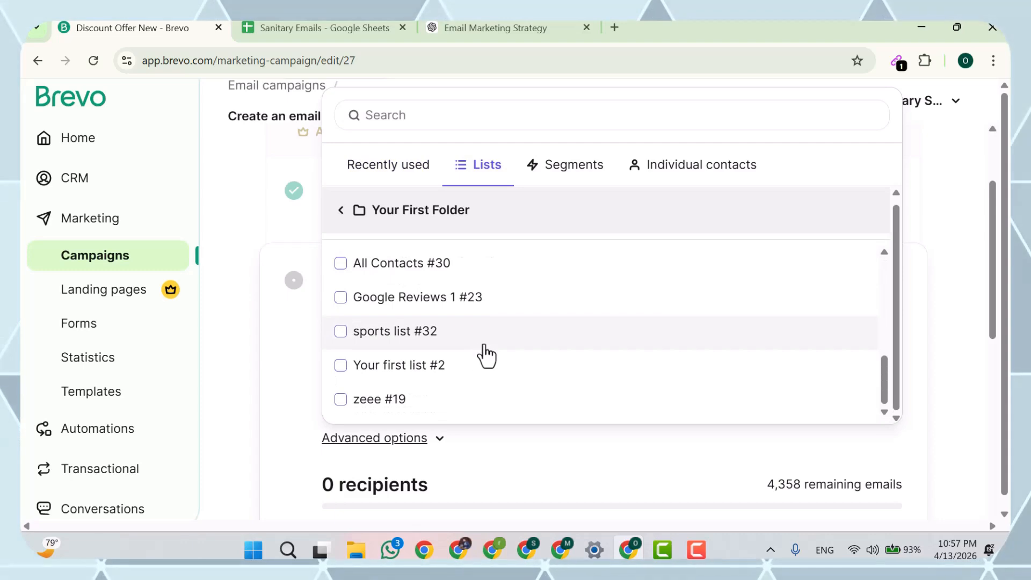
{"action": "scroll", "coordinate": [412, 300], "scroll_direction": "up", "scroll_amount": 1}
{"action": "scroll", "coordinate": [412, 304], "scroll_direction": "up", "scroll_amount": 1}
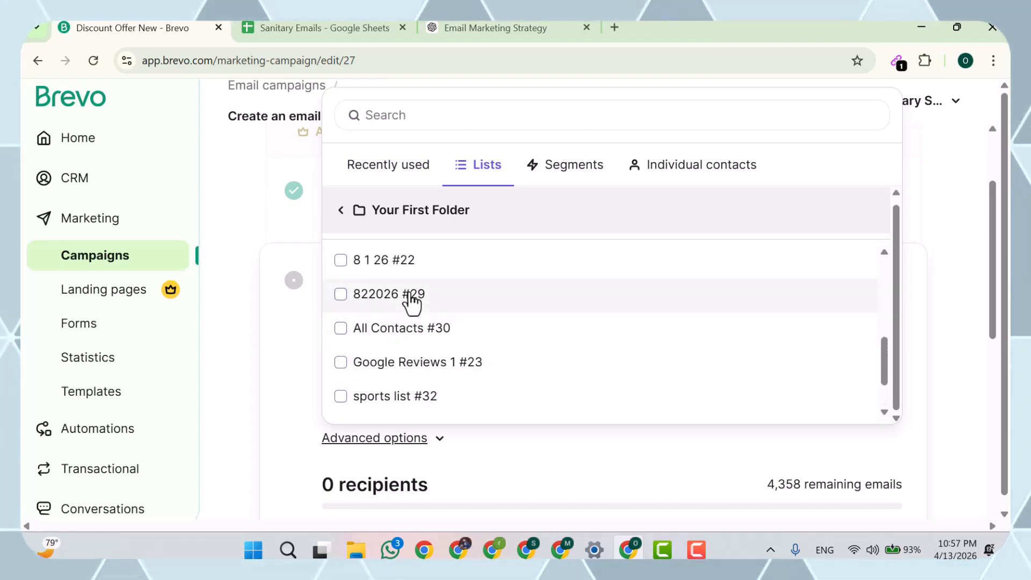
- Select the lists 822026 #29, 8 1 26 #22 and 6 3 2026 #31 as recipients and save them
{"action": "left_click", "coordinate": [411, 298]}
{"action": "left_click", "coordinate": [402, 264]}
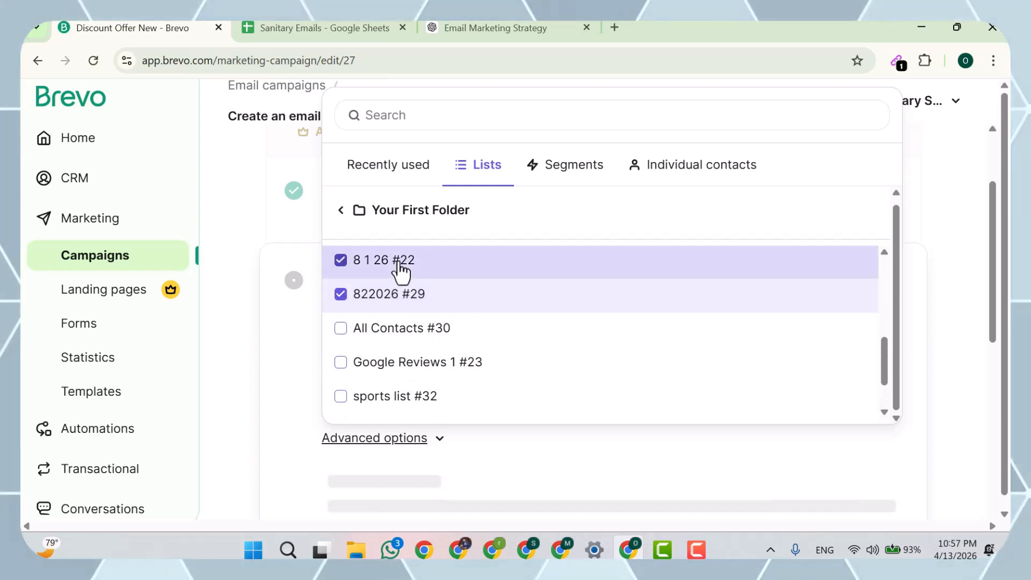
{"action": "scroll", "coordinate": [370, 342], "scroll_direction": "up", "scroll_amount": 1}
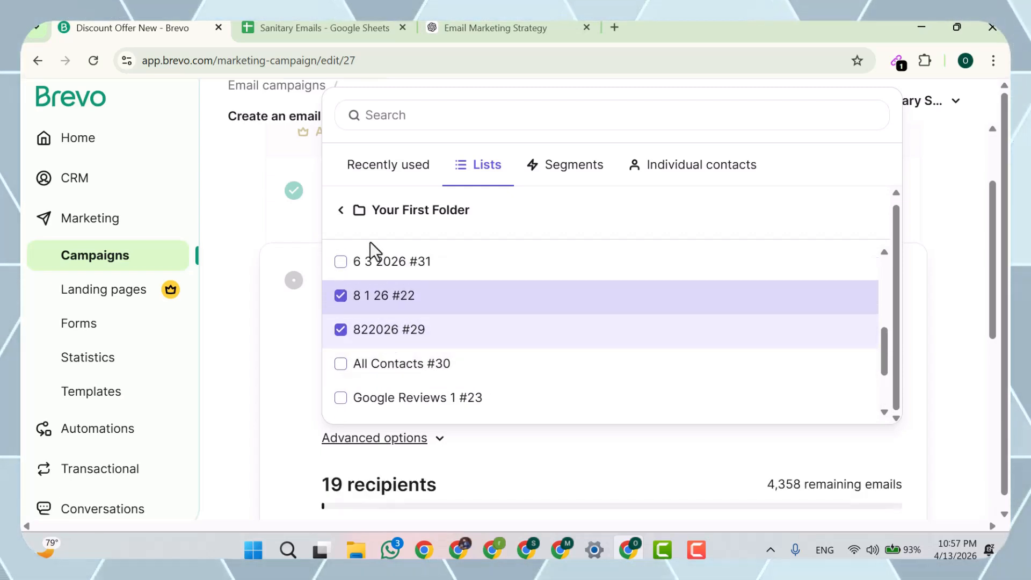
{"action": "left_click", "coordinate": [377, 269]}
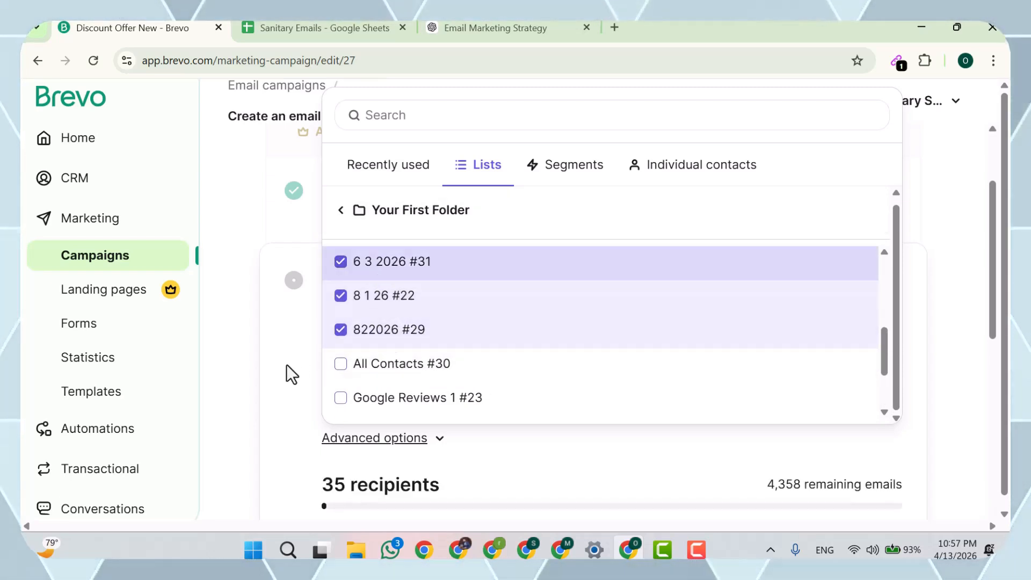
{"action": "left_click", "coordinate": [287, 364]}
{"action": "scroll", "coordinate": [540, 401], "scroll_direction": "down", "scroll_amount": 4}
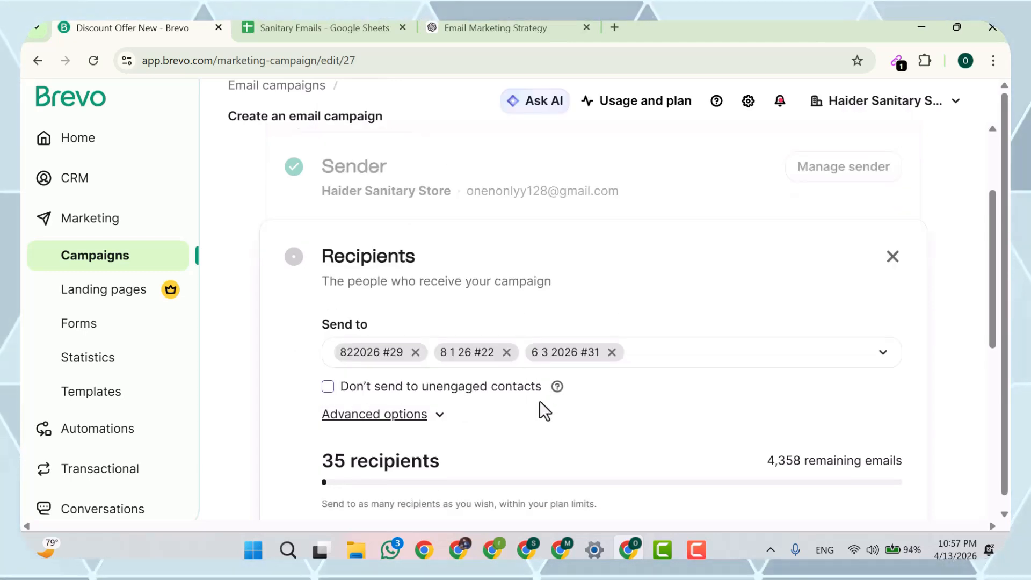
{"action": "left_click", "coordinate": [874, 388]}
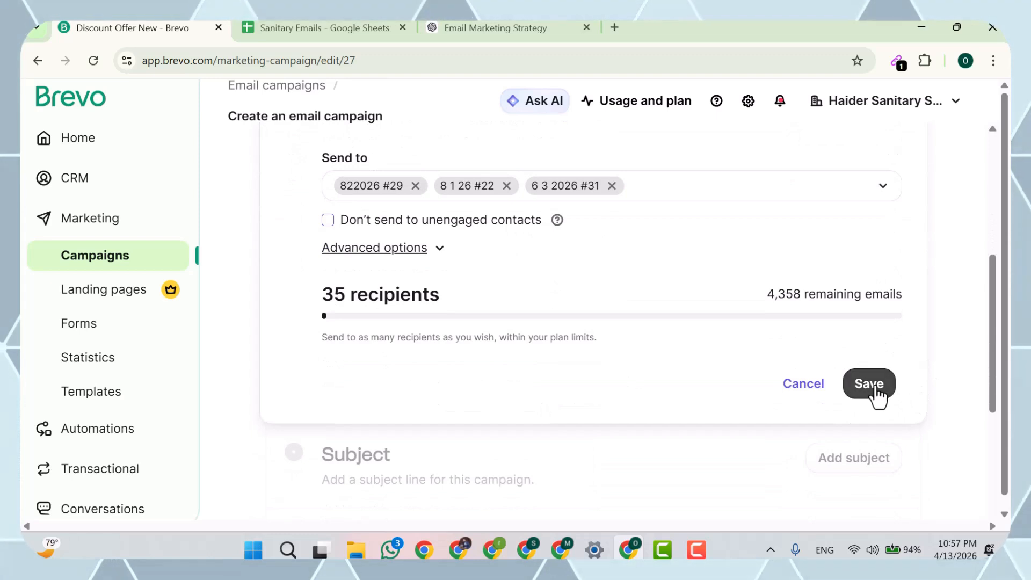
{"action": "scroll", "coordinate": [632, 361], "scroll_direction": "down", "scroll_amount": 3}
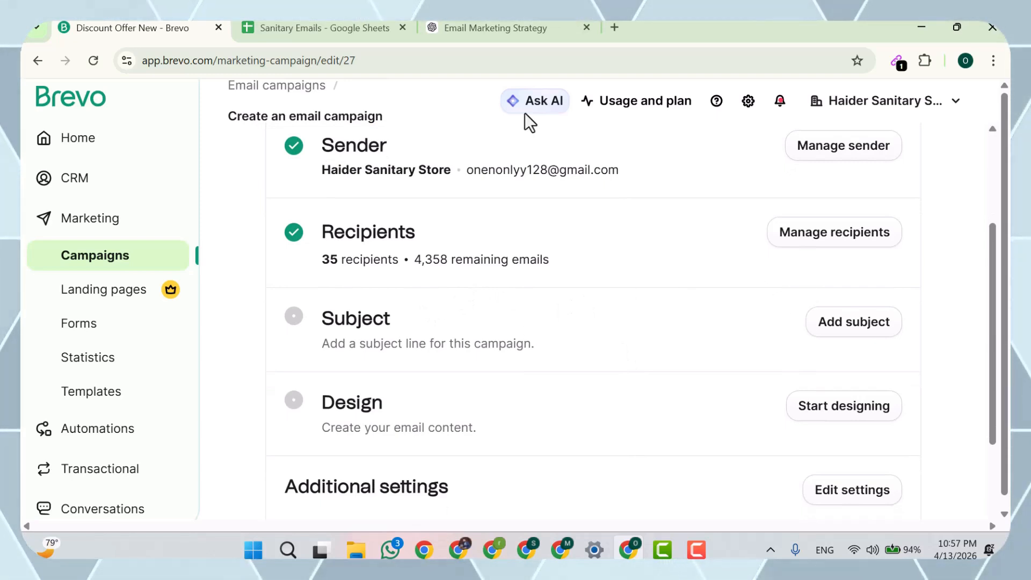
- Switch to the ChatGPT Email Marketing Strategy chat and send the prompt "email" to generate another email
{"action": "left_click", "coordinate": [462, 28]}
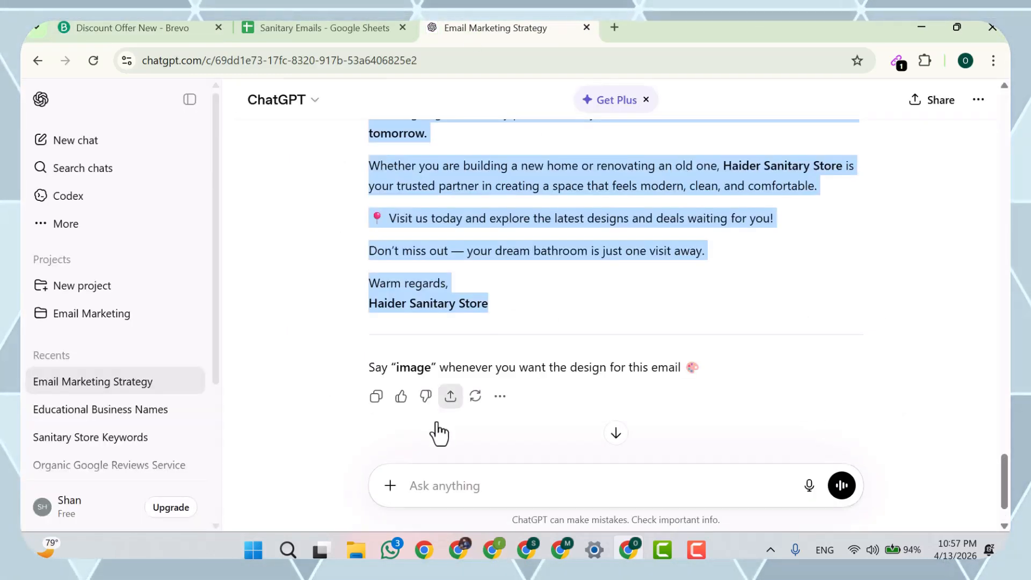
{"action": "left_click", "coordinate": [374, 419]}
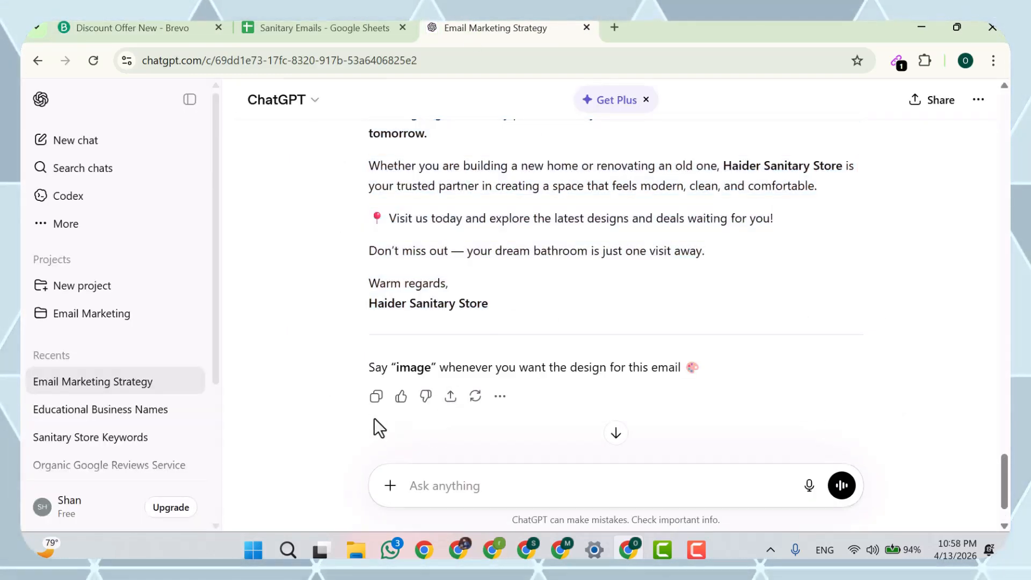
{"action": "left_click", "coordinate": [464, 486]}
{"action": "type", "text": "email"}
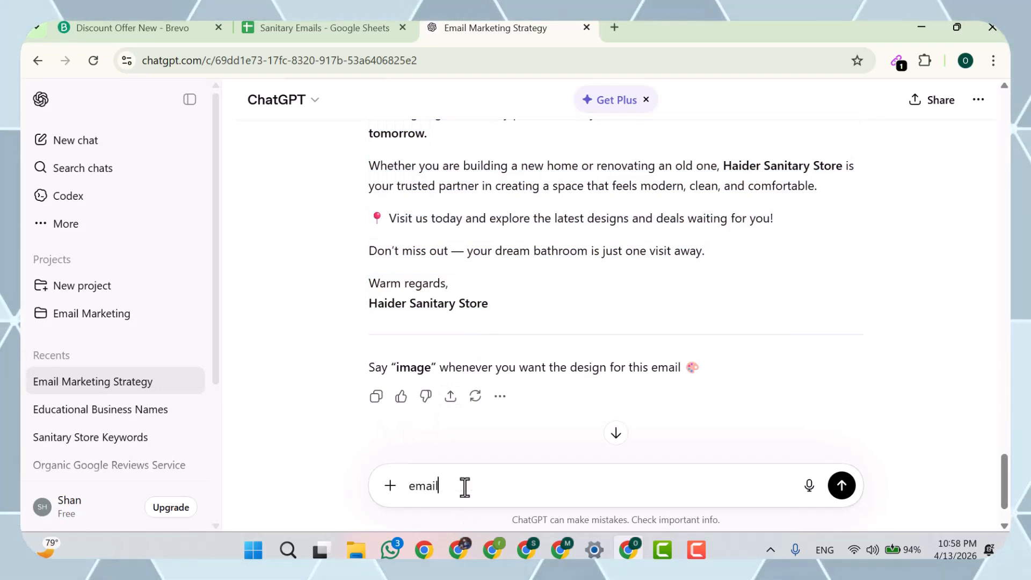
{"action": "key", "text": "Return"}
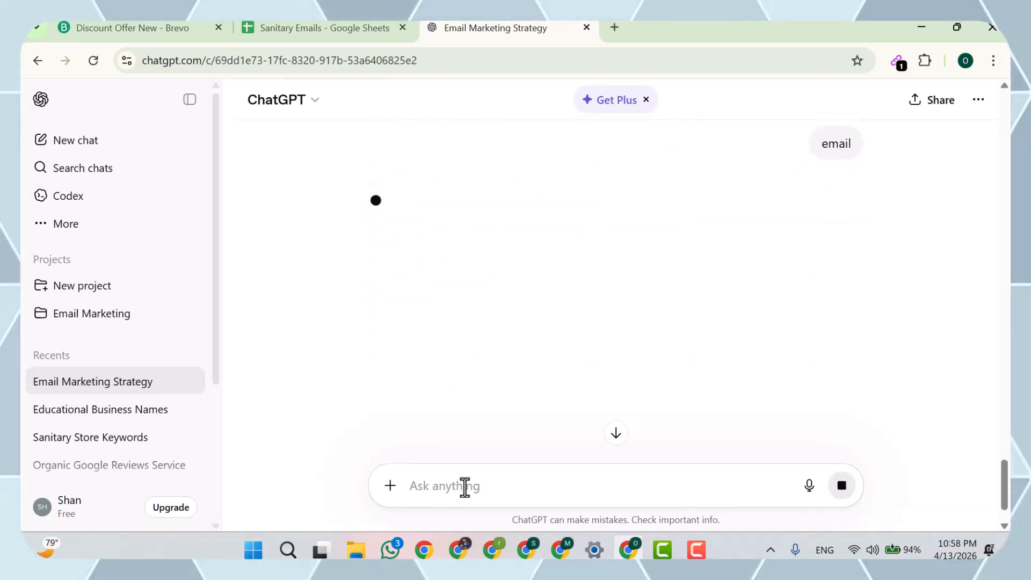
- Copy the subject line "5 Common Bathroom Mistakes You Should Avoid" from ChatGPT's generated email
{"action": "left_click", "coordinate": [161, 26]}
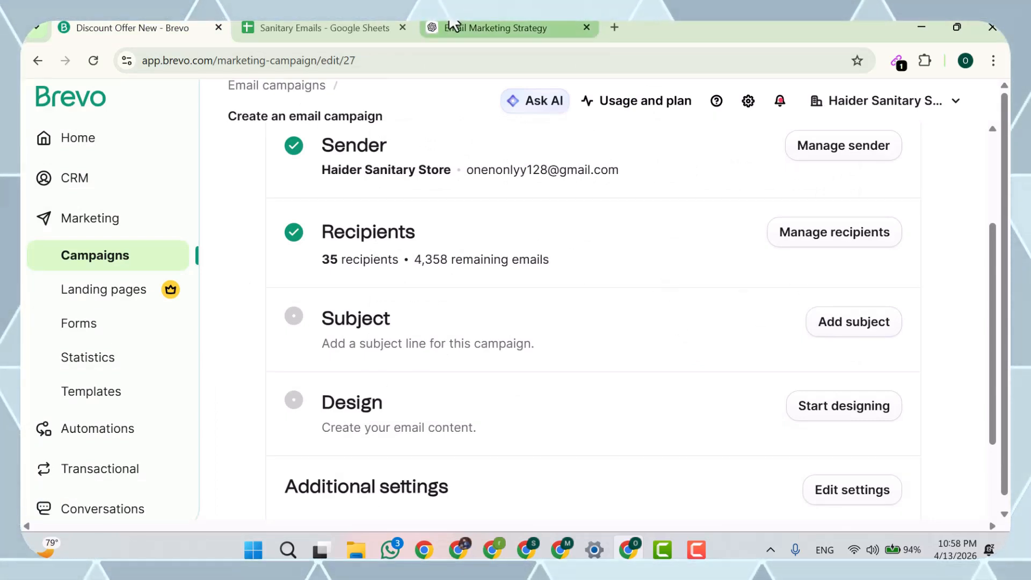
{"action": "left_click", "coordinate": [452, 26]}
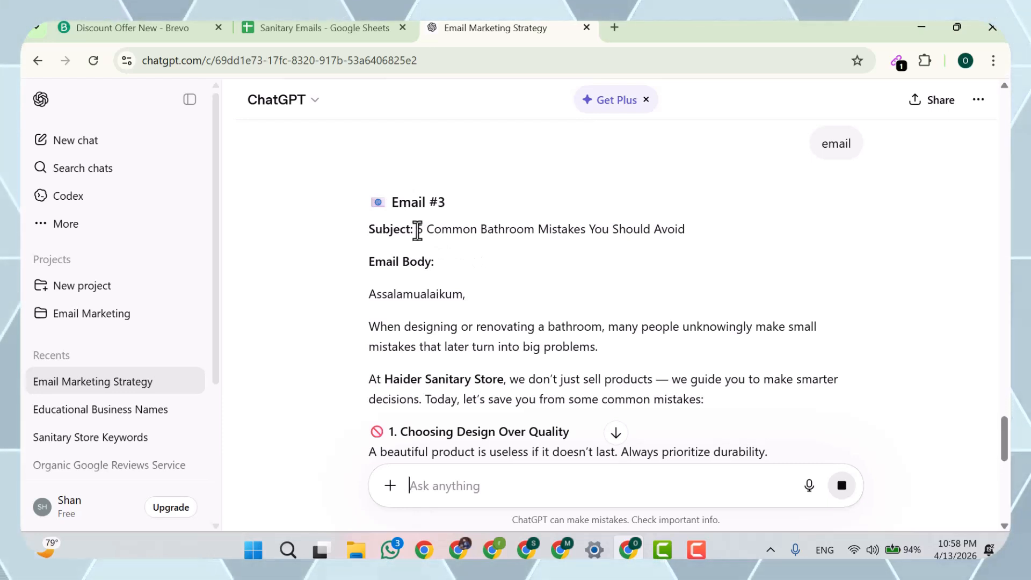
{"action": "left_click_drag", "start_coordinate": [417, 230], "coordinate": [704, 236]}
{"action": "key", "text": "ctrl+c"}
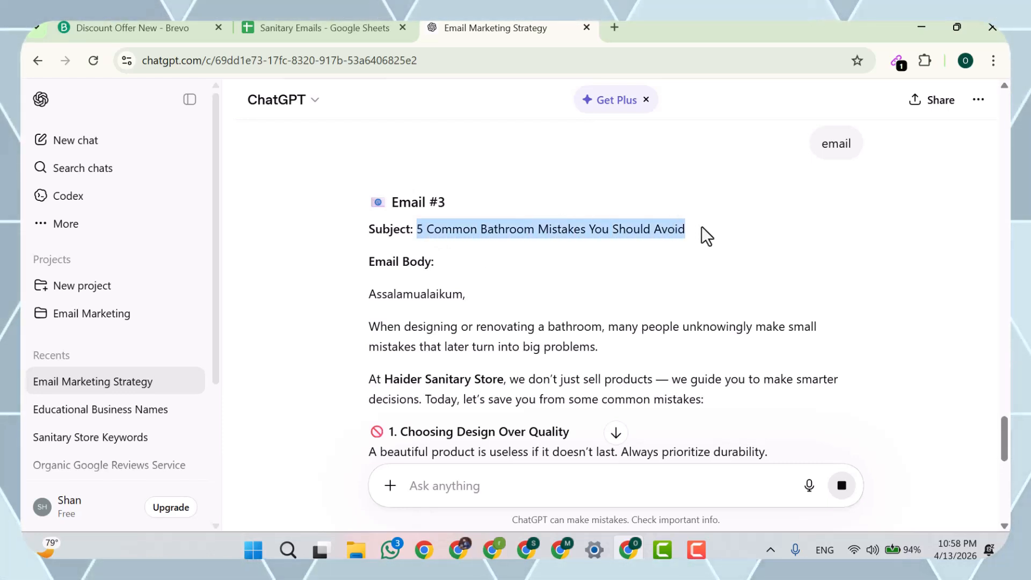
- Return to the Brevo campaign, add the subject line "5 Common Bathroom Mistakes You Should Avoid" and save it
{"action": "left_click", "coordinate": [119, 24]}
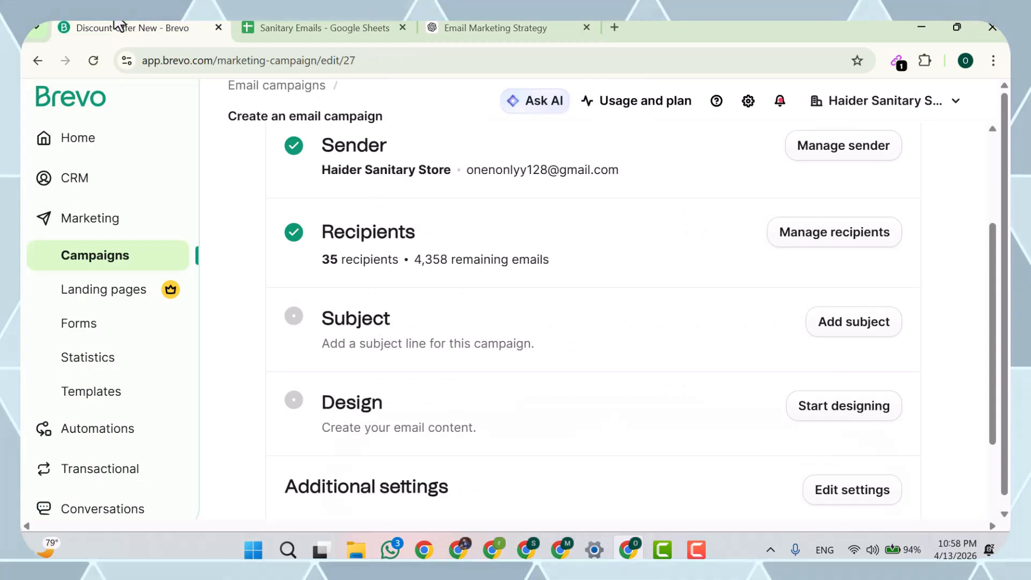
{"action": "left_click", "coordinate": [842, 336]}
{"action": "left_click", "coordinate": [386, 424]}
{"action": "key", "text": "ctrl+v"}
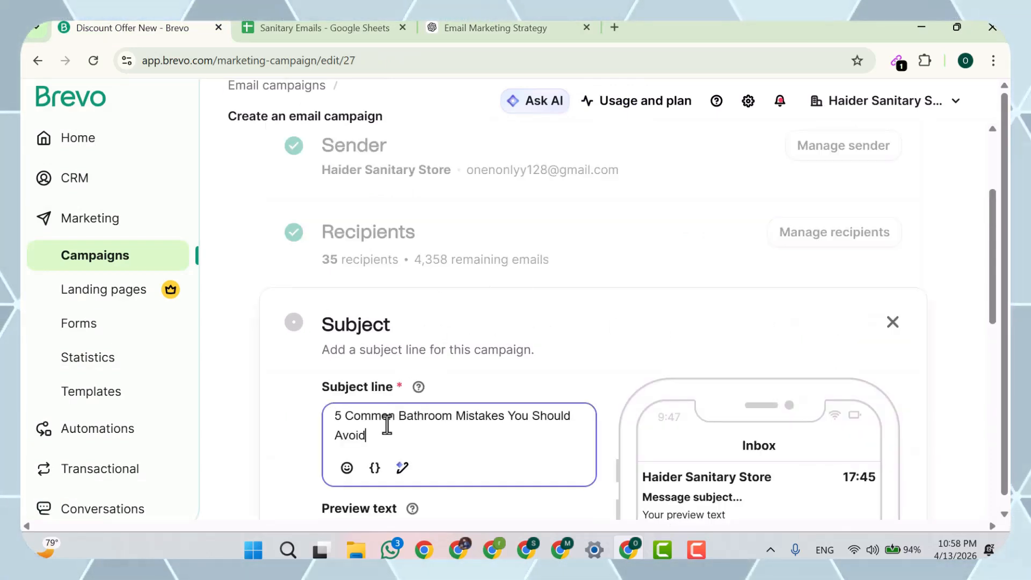
{"action": "scroll", "coordinate": [536, 350], "scroll_direction": "down", "scroll_amount": 8}
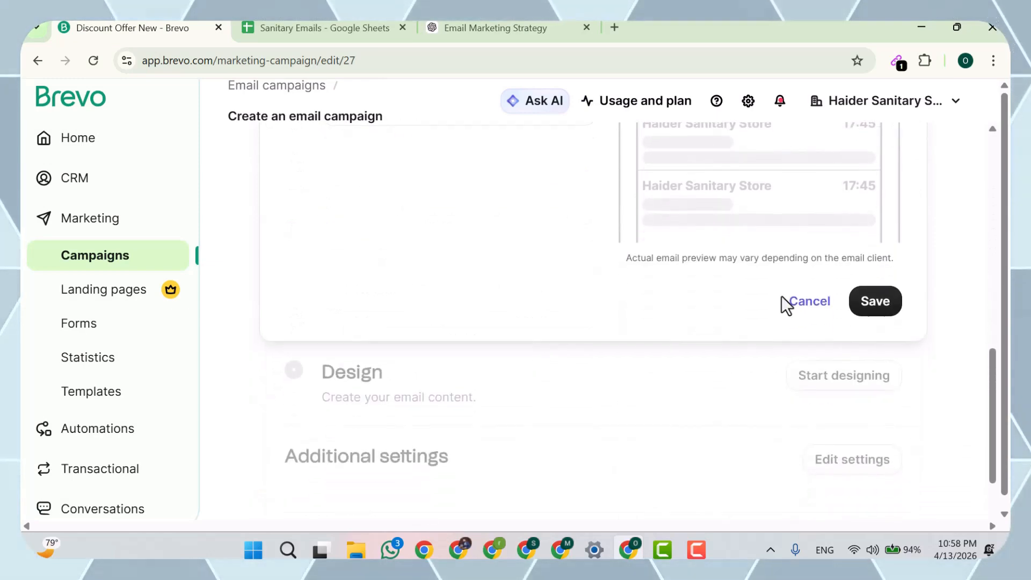
{"action": "left_click", "coordinate": [884, 306]}
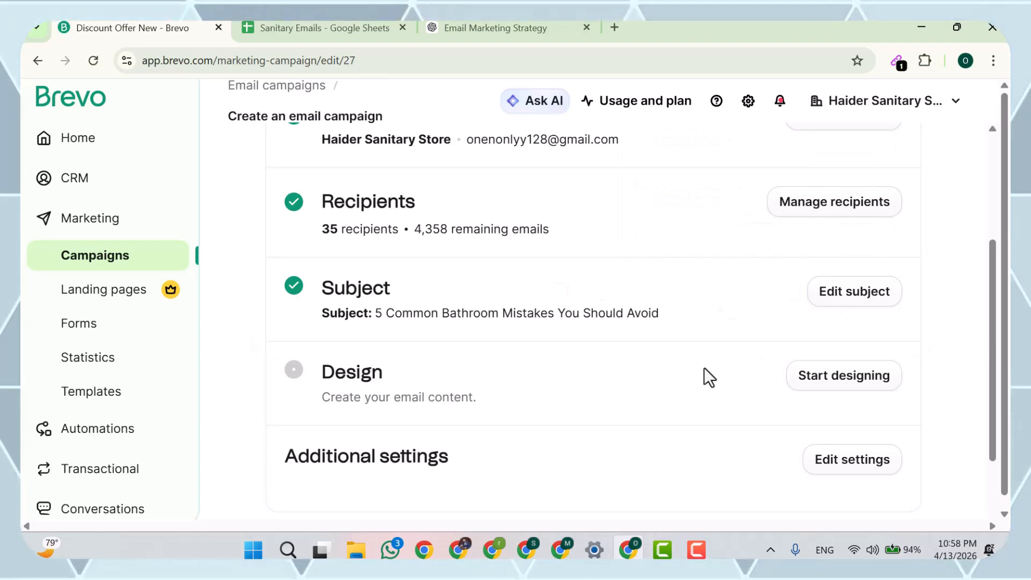
- Start designing the campaign email from scratch with the HTML custom code editor and place the cursor in the empty code area
{"action": "scroll", "coordinate": [706, 366], "scroll_direction": "down", "scroll_amount": 1}
{"action": "scroll", "coordinate": [706, 366], "scroll_direction": "down", "scroll_amount": 2}
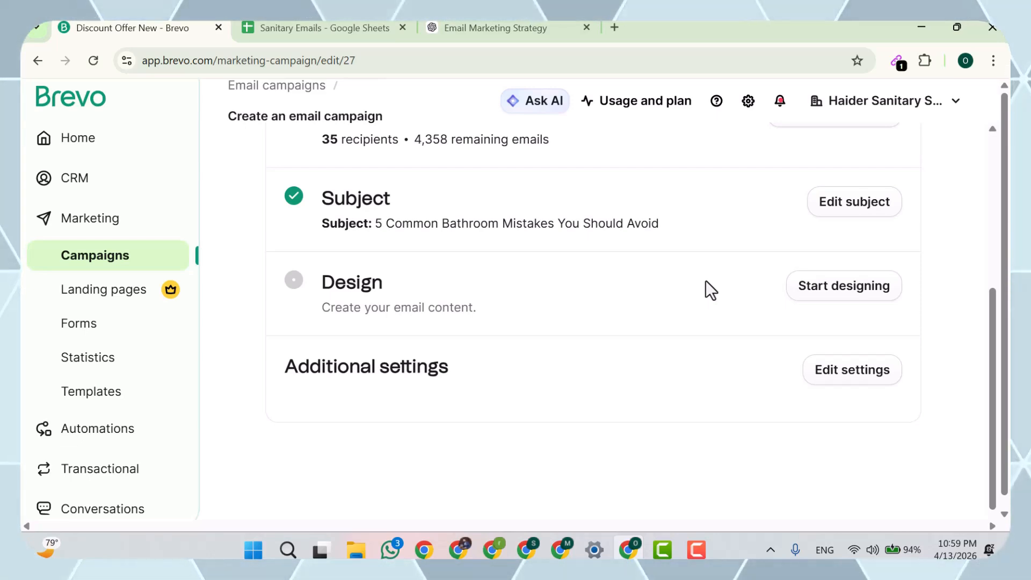
{"action": "left_click", "coordinate": [808, 293]}
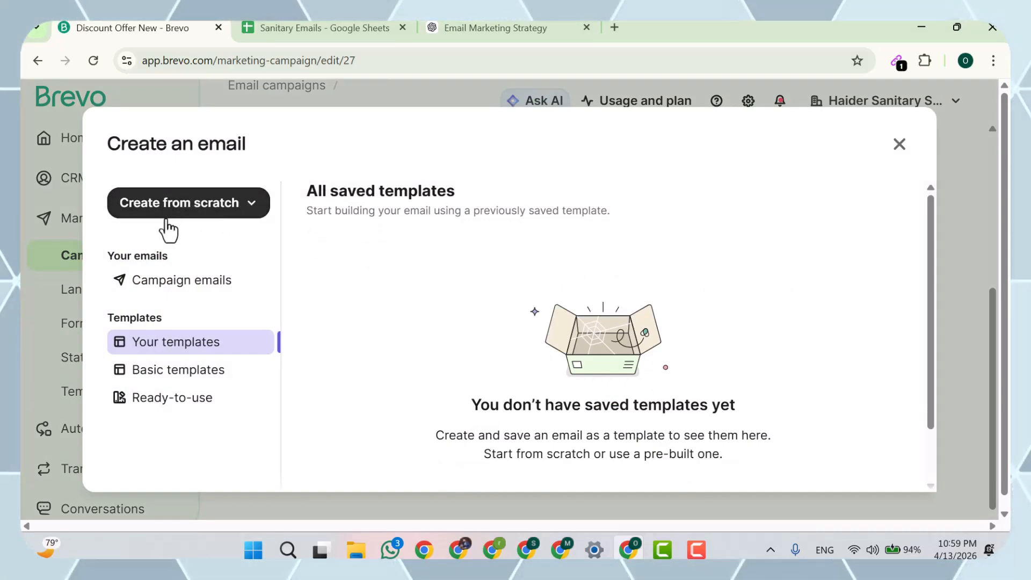
{"action": "left_click", "coordinate": [250, 209]}
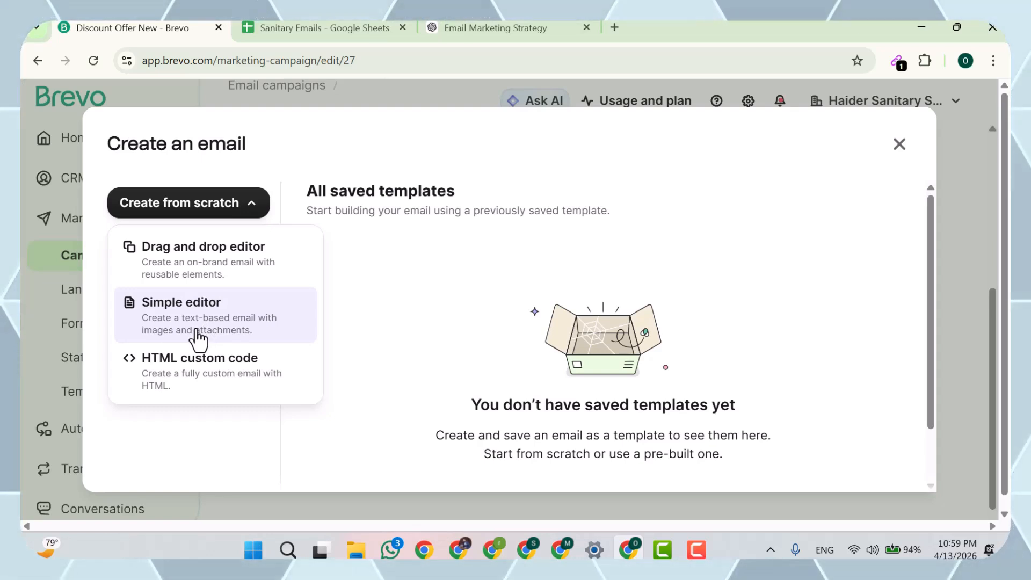
{"action": "left_click", "coordinate": [207, 394]}
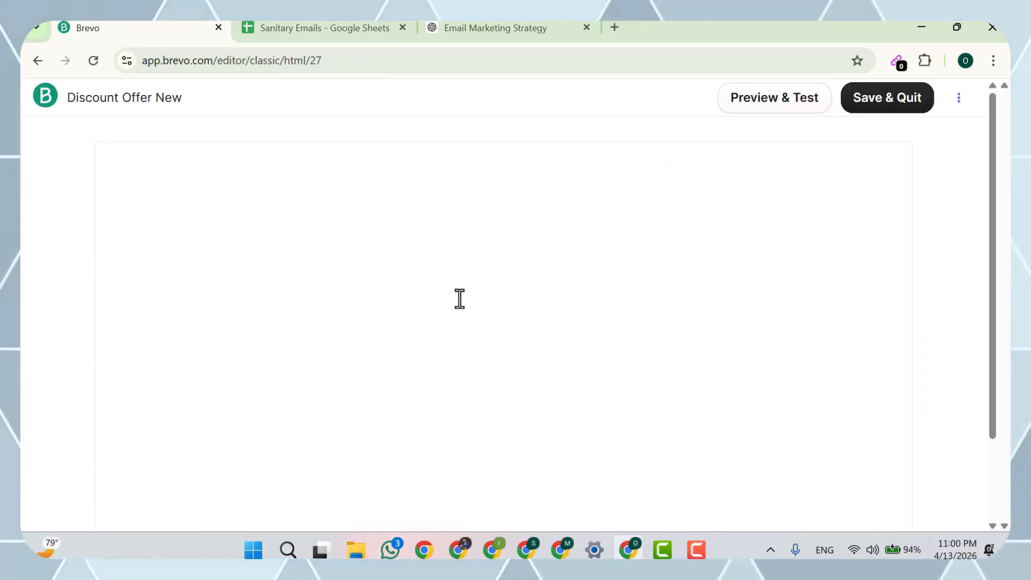
{"action": "left_click", "coordinate": [459, 299]}
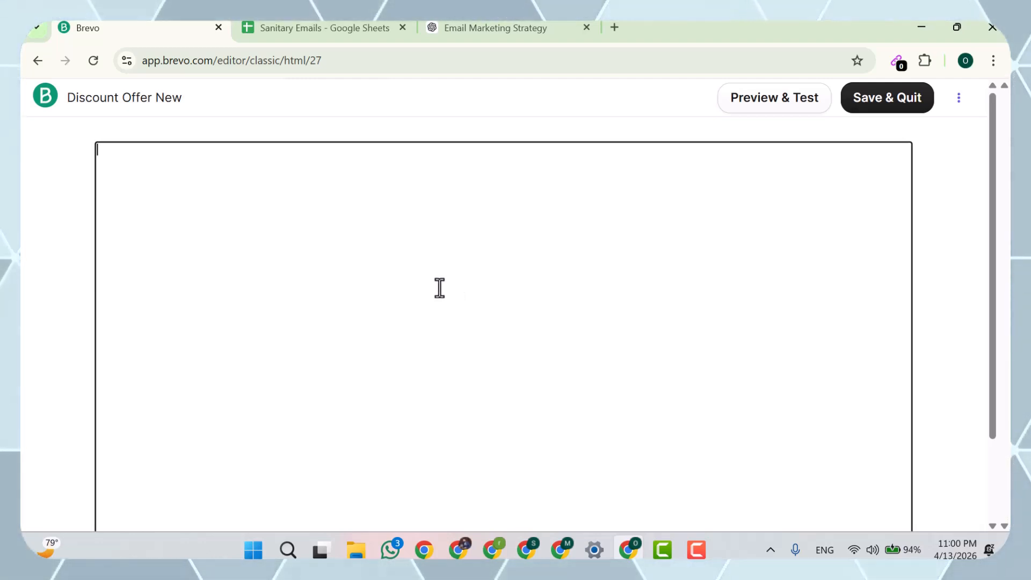
- Switch to the ChatGPT Email Marketing Strategy chat and copy the full body of Email #3, from the greeting to the store signature
{"action": "left_click", "coordinate": [476, 26]}
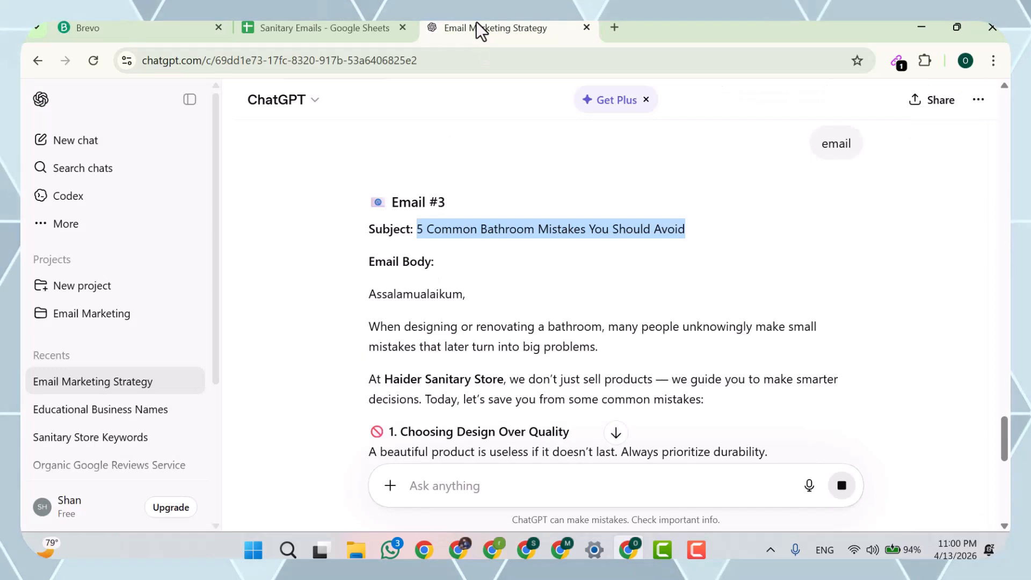
{"action": "scroll", "coordinate": [410, 295], "scroll_direction": "down", "scroll_amount": 1}
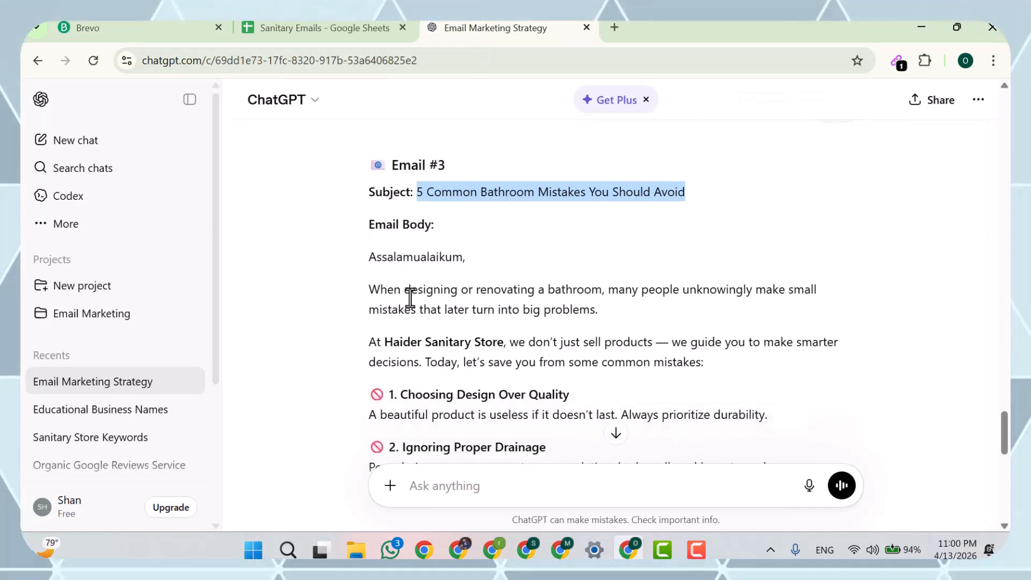
{"action": "left_click_drag", "start_coordinate": [370, 252], "coordinate": [493, 365]}
{"action": "scroll", "coordinate": [441, 296], "scroll_direction": "down", "scroll_amount": 10}
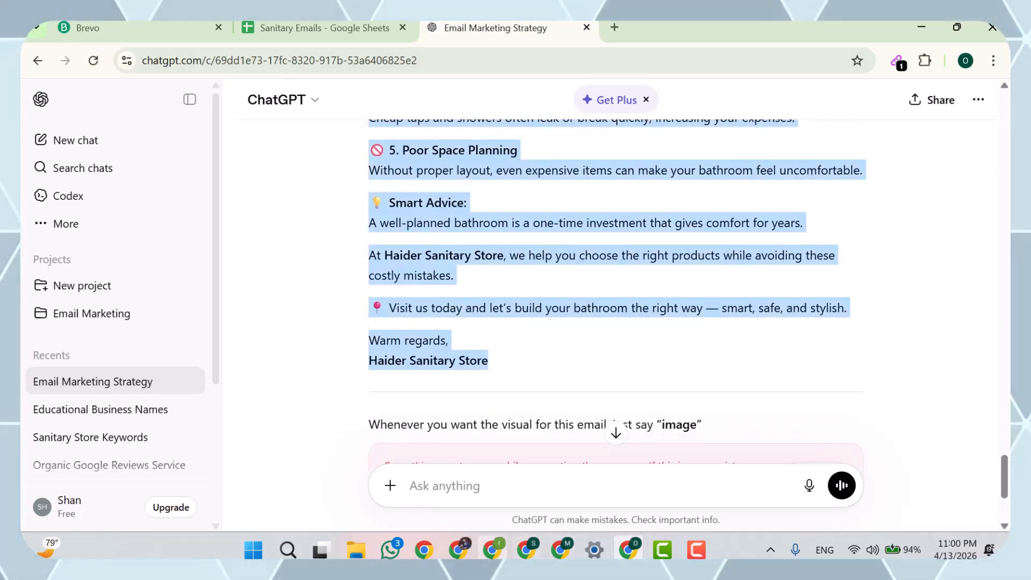
- Switch to the other browser window's HTML Discount Offer Template chat in ChatGPT and paste the email body into the prompt
{"action": "left_click", "coordinate": [493, 550]}
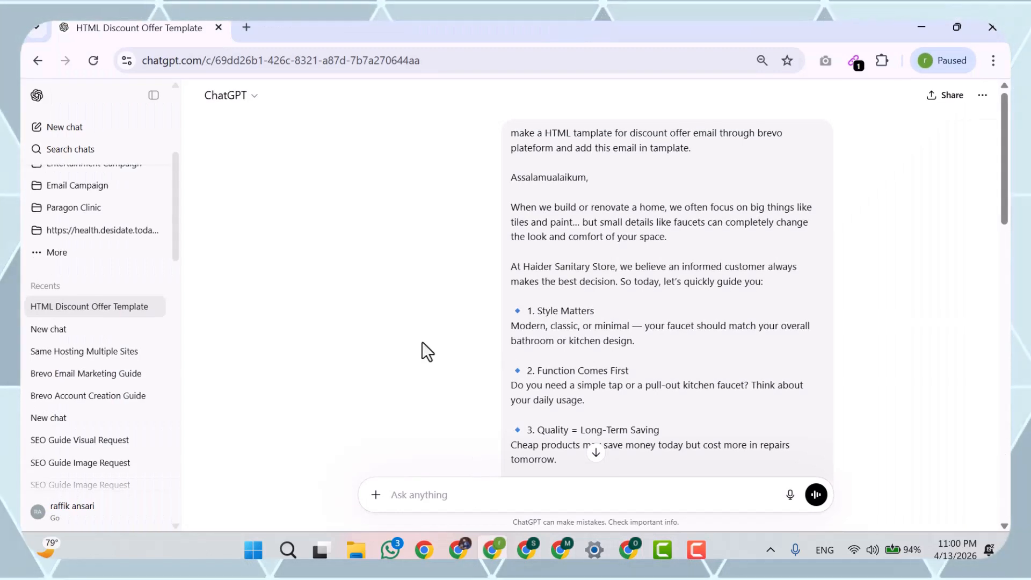
{"action": "scroll", "coordinate": [422, 343], "scroll_direction": "down", "scroll_amount": 7}
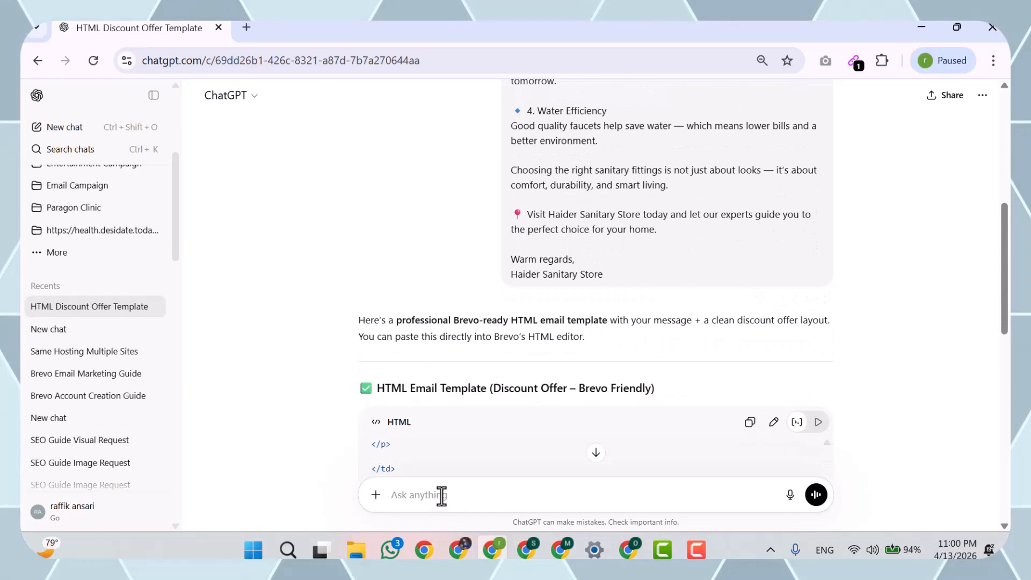
{"action": "key", "text": "ctrl+v"}
- Reuse the earlier instruction "make a HTML tamplate for discount offer email through brevo plateform and add this email in tamplate." above the email body and send it
{"action": "scroll", "coordinate": [625, 261], "scroll_direction": "up", "scroll_amount": 5}
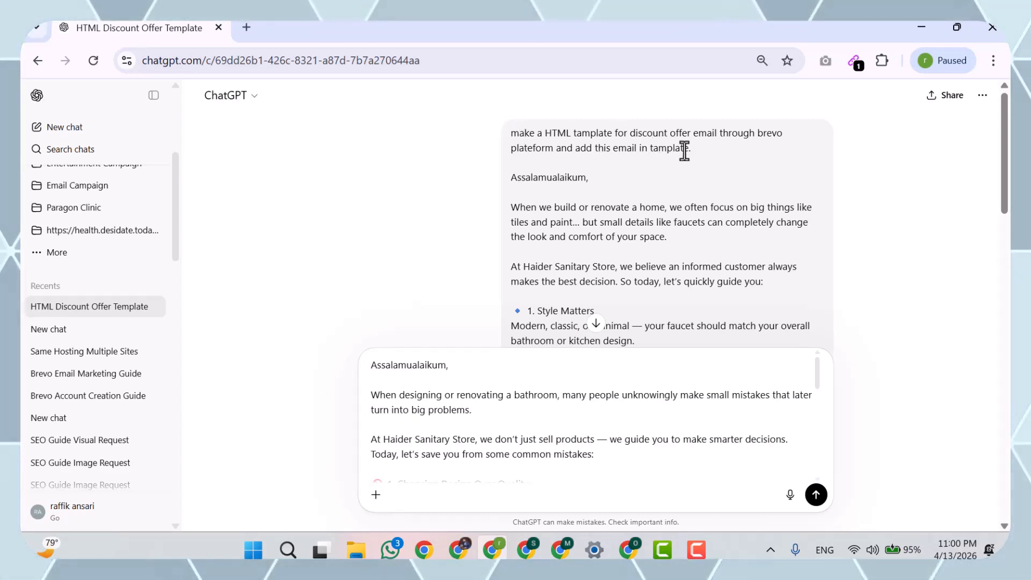
{"action": "left_click_drag", "start_coordinate": [694, 150], "coordinate": [514, 134]}
{"action": "key", "text": "ctrl+c"}
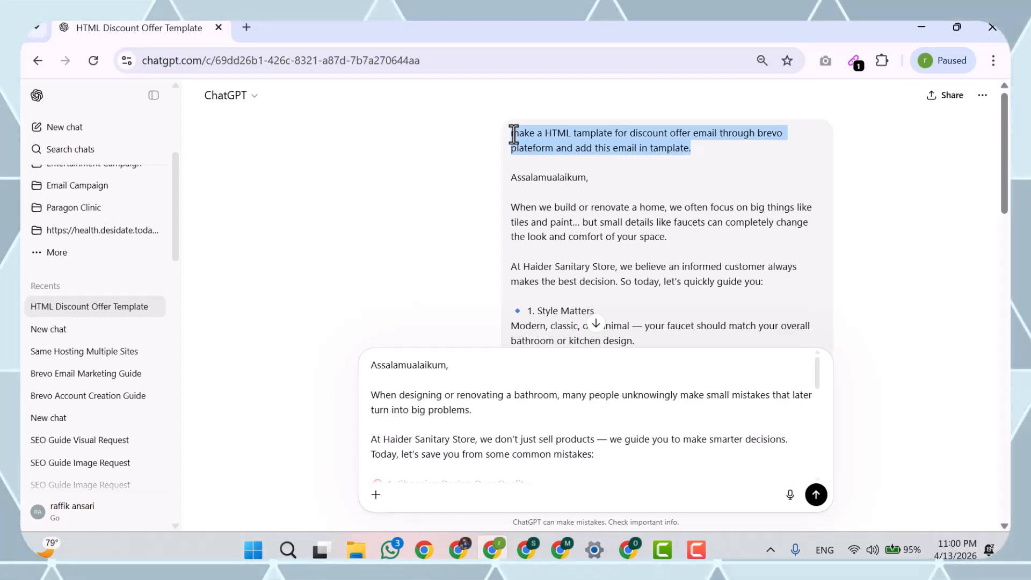
{"action": "left_click", "coordinate": [370, 367]}
{"action": "key", "text": "shift+Return"}
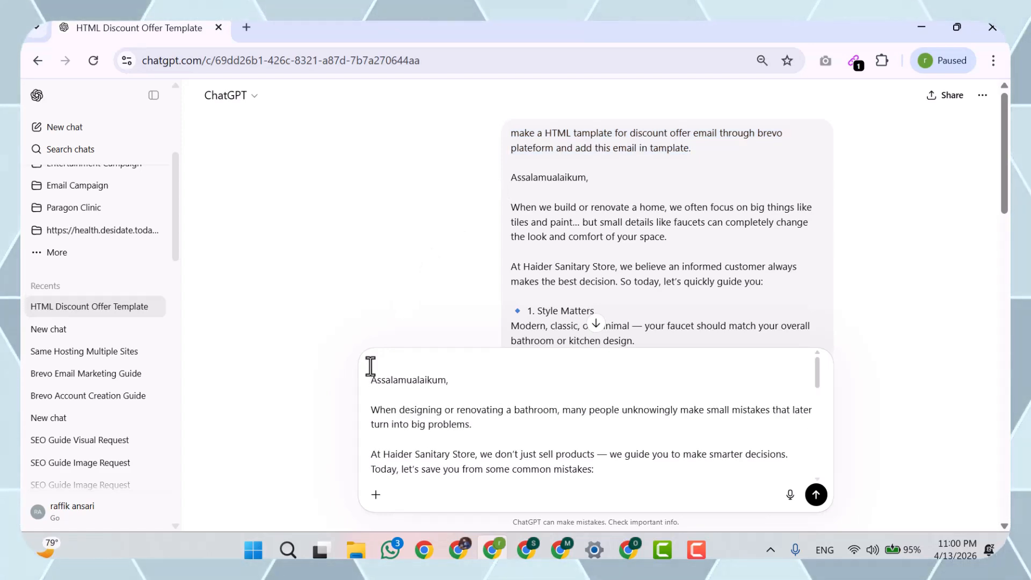
{"action": "key", "text": "ctrl+v"}
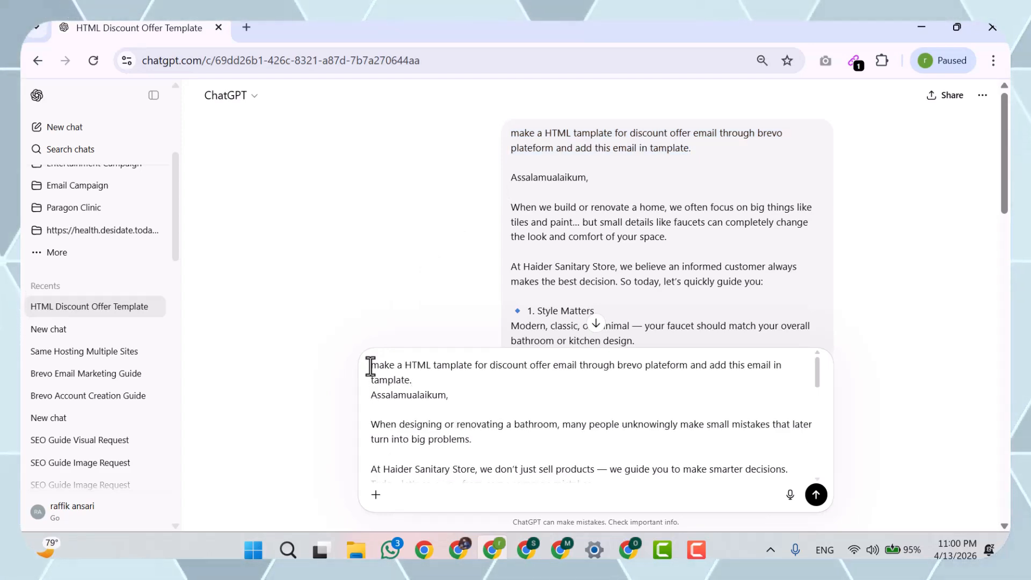
{"action": "key", "text": "Return"}
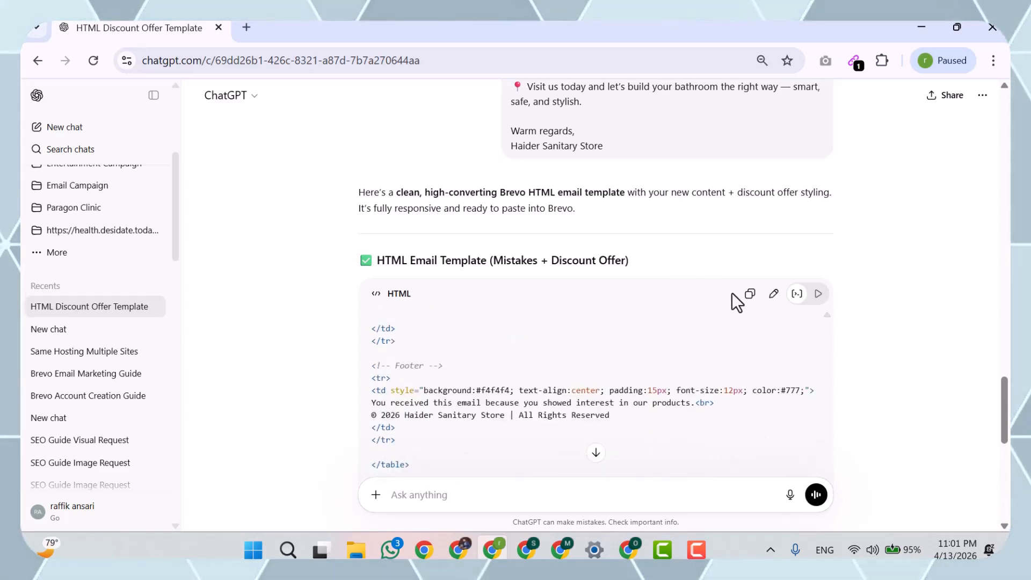
- Copy the generated HTML code of the "Mistakes + Discount Offer" template and return to the Brevo HTML editor
{"action": "left_click", "coordinate": [747, 297]}
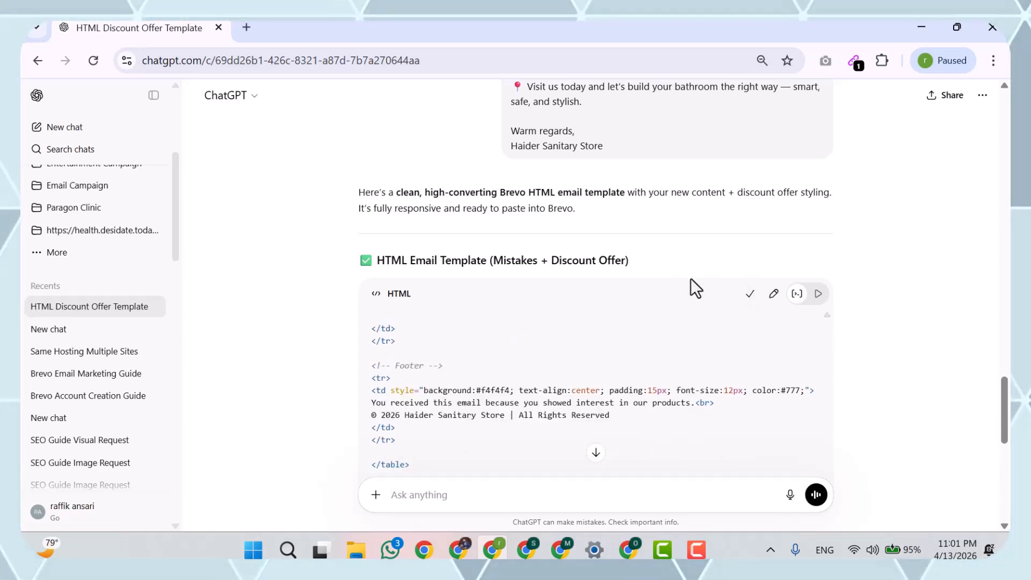
{"action": "key", "text": "alt+Tab"}
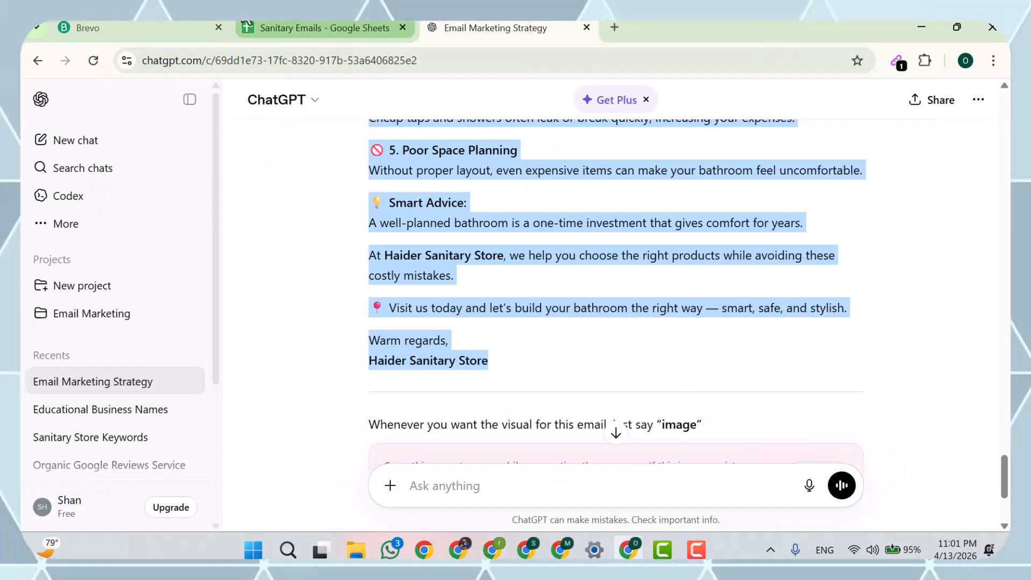
{"action": "left_click", "coordinate": [134, 27]}
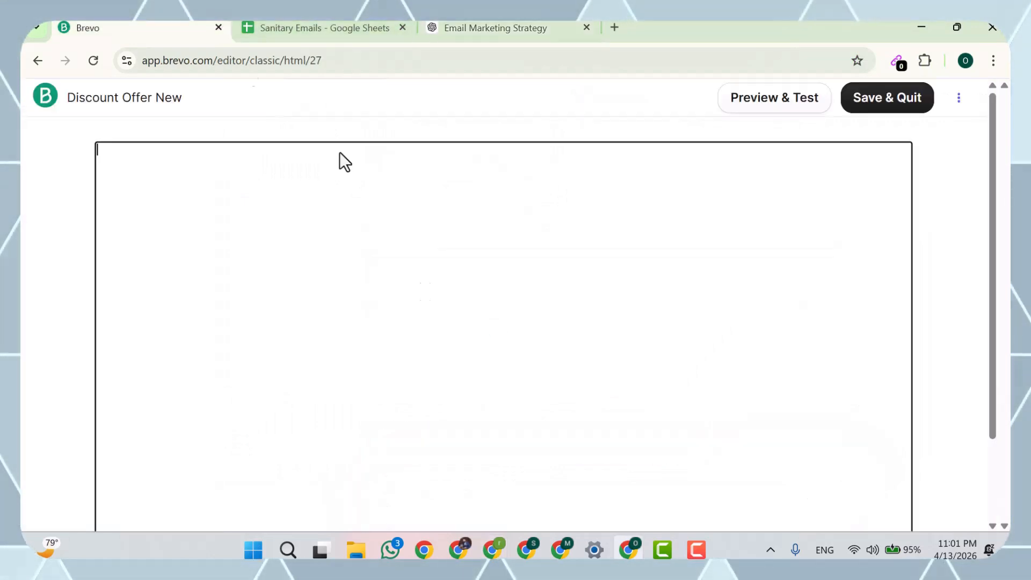
- Paste the copied HTML template code into the Discount Offer New email editor, then save and quit the editor
{"action": "left_click", "coordinate": [292, 242]}
{"action": "key", "text": "ctrl+v"}
{"action": "scroll", "coordinate": [679, 287], "scroll_direction": "up", "scroll_amount": 15}
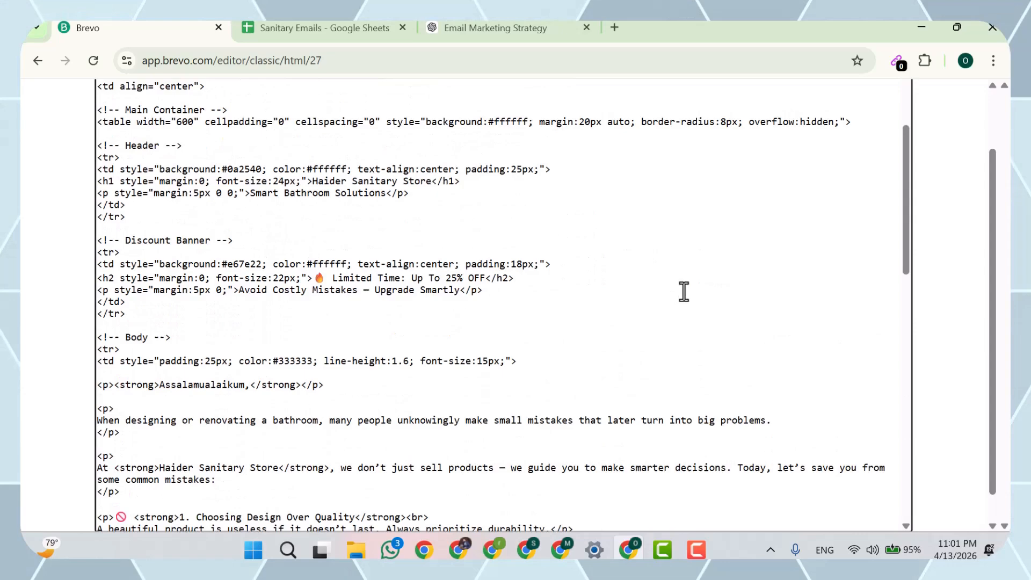
{"action": "scroll", "coordinate": [684, 292], "scroll_direction": "up", "scroll_amount": 4}
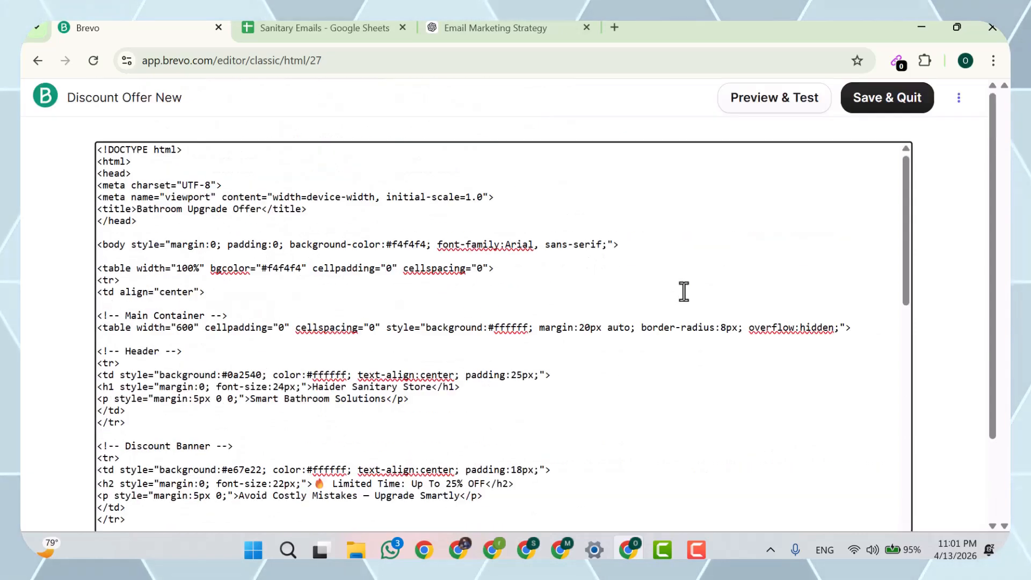
{"action": "left_click", "coordinate": [907, 101]}
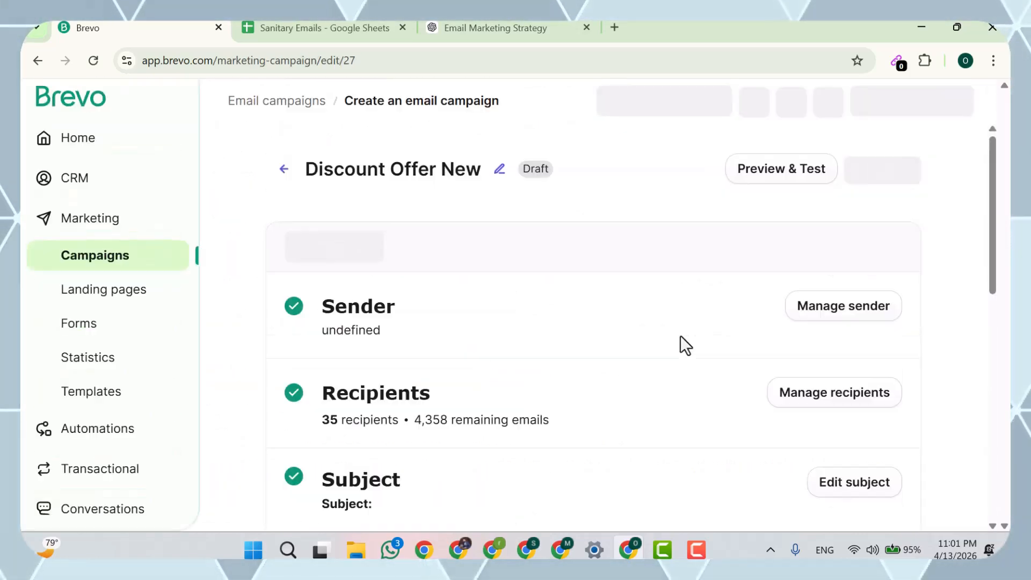
- Check the design preview of the Discount Offer New campaign and send it with the Send now option
{"action": "scroll", "coordinate": [681, 337], "scroll_direction": "down", "scroll_amount": 6}
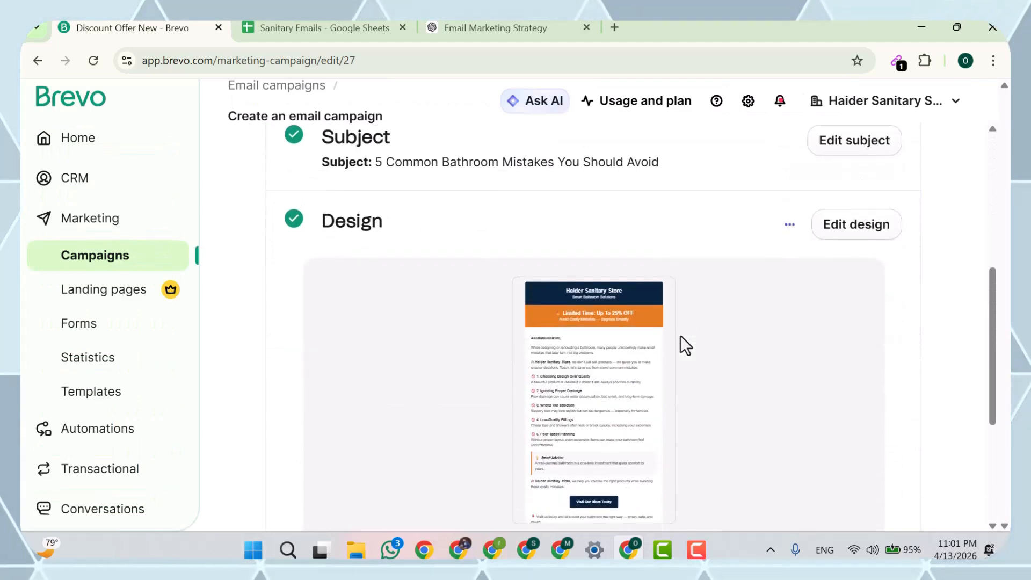
{"action": "scroll", "coordinate": [440, 423], "scroll_direction": "down", "scroll_amount": 1}
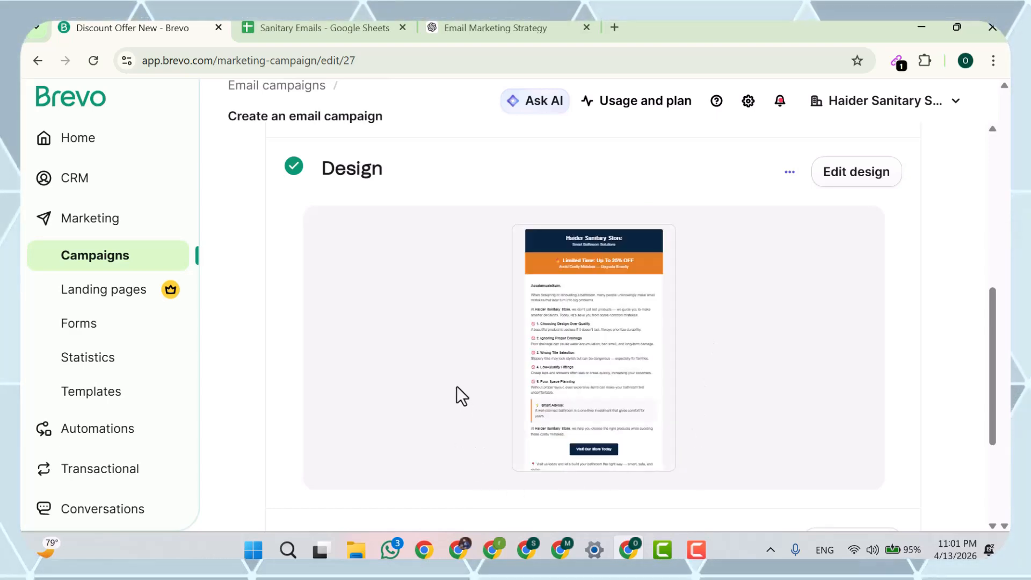
{"action": "scroll", "coordinate": [457, 385], "scroll_direction": "down", "scroll_amount": 3}
{"action": "scroll", "coordinate": [457, 386], "scroll_direction": "up", "scroll_amount": 3}
{"action": "scroll", "coordinate": [456, 386], "scroll_direction": "down", "scroll_amount": 2}
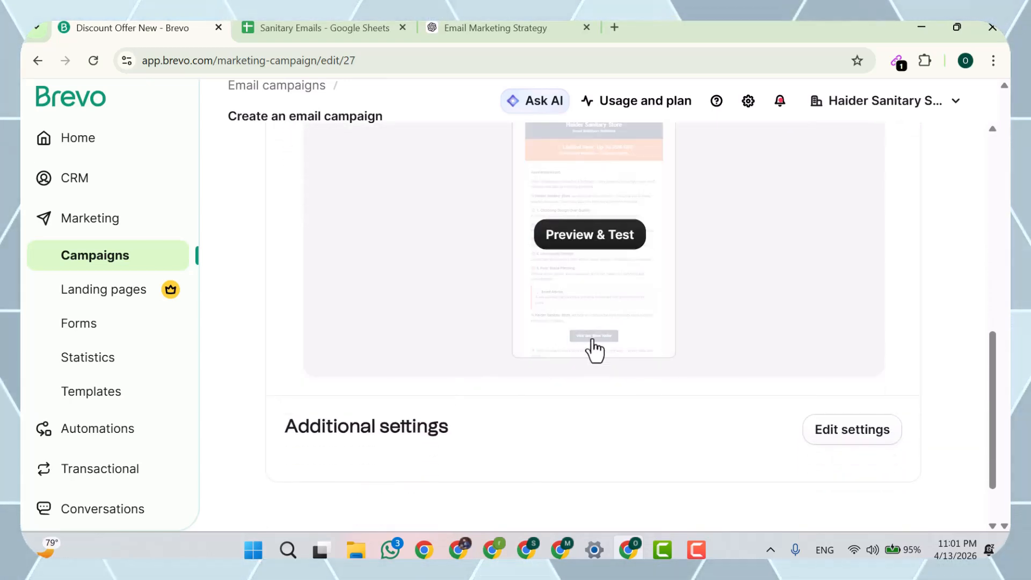
{"action": "scroll", "coordinate": [714, 322], "scroll_direction": "up", "scroll_amount": 6}
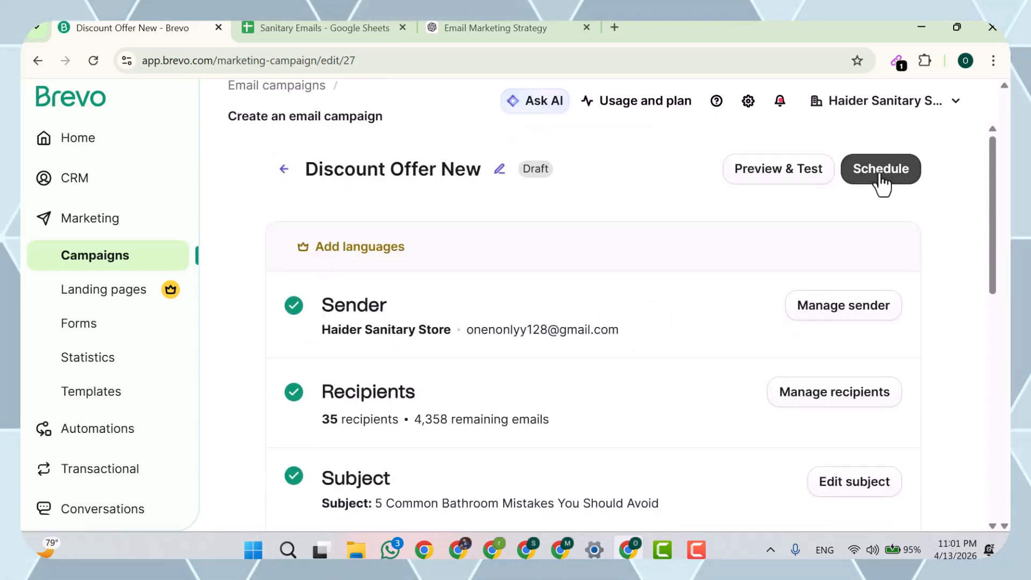
{"action": "left_click", "coordinate": [880, 172]}
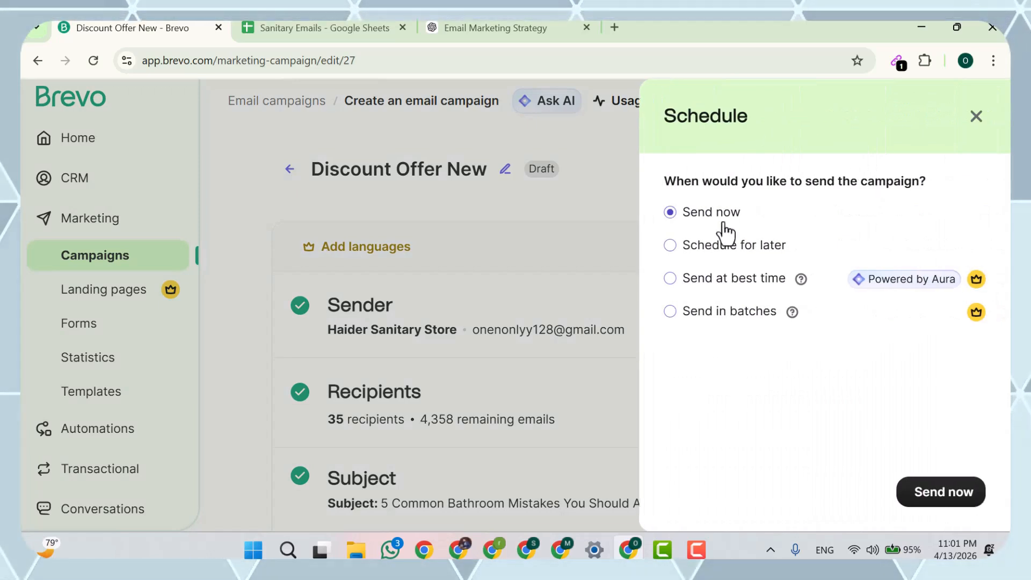
{"action": "left_click", "coordinate": [926, 503]}
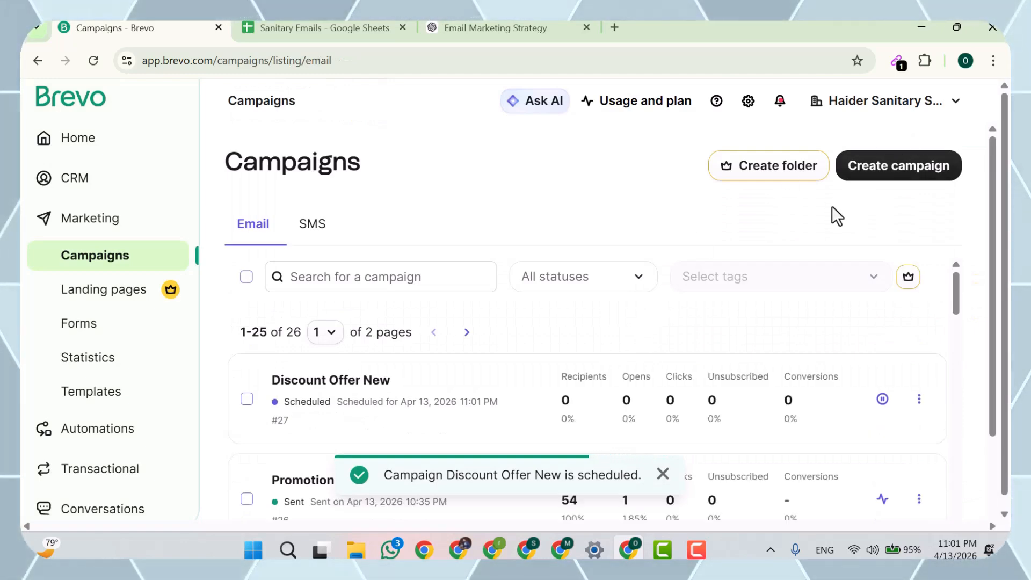
- Create another regular email campaign named "Promotional Offer new"
{"action": "left_click", "coordinate": [866, 172]}
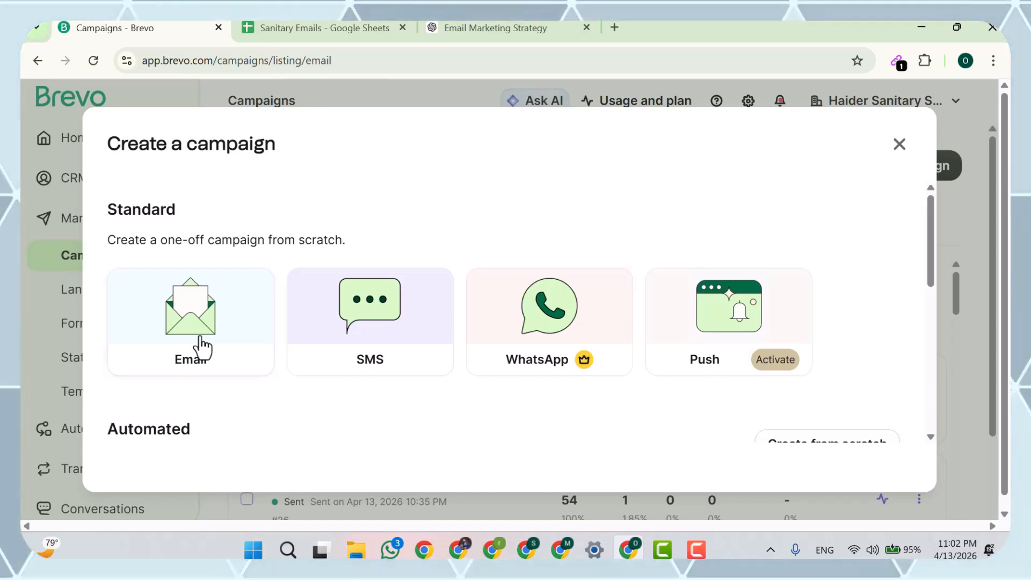
{"action": "left_click", "coordinate": [202, 348]}
{"action": "left_click", "coordinate": [428, 372]}
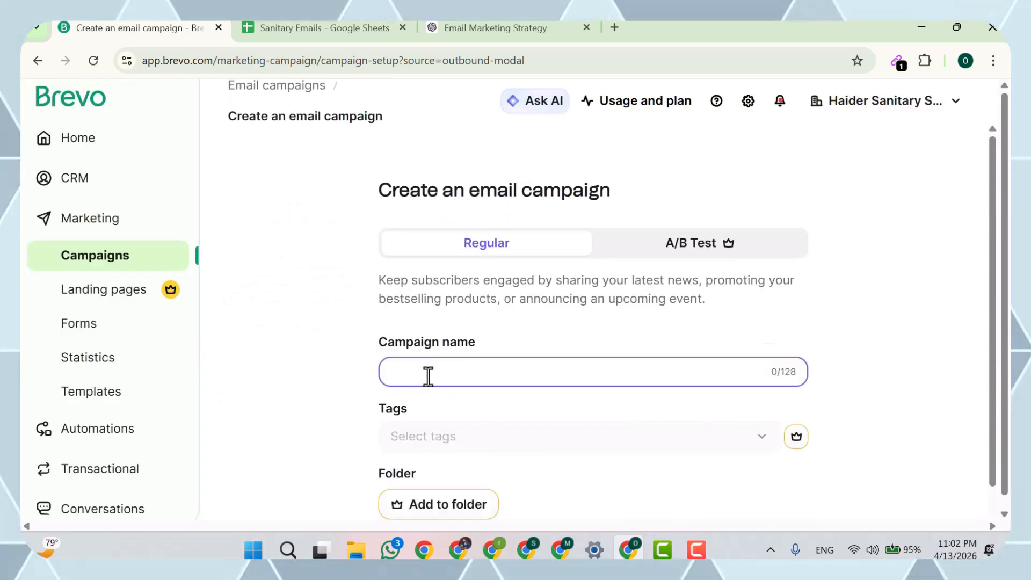
{"action": "type", "text": "pr"}
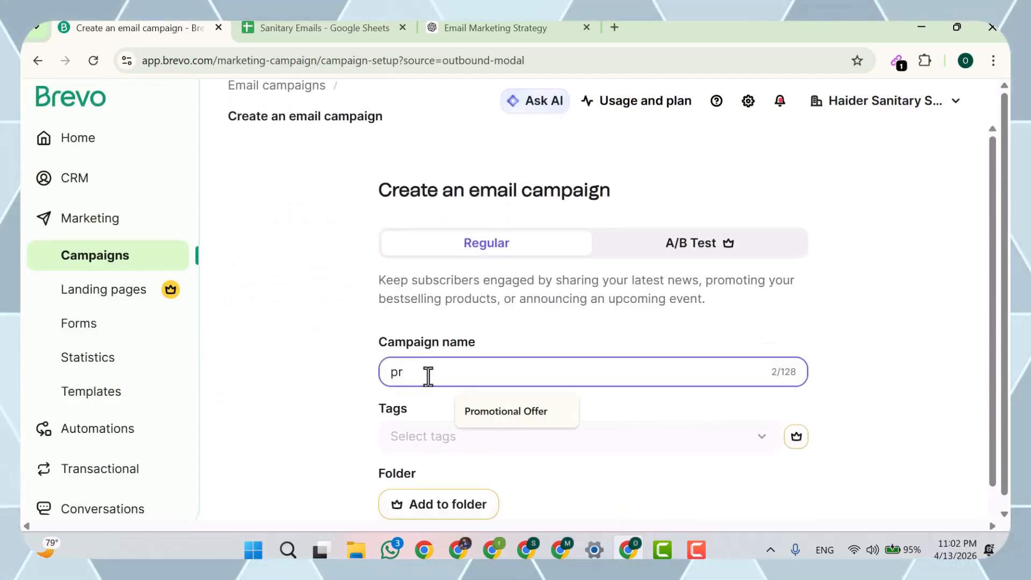
{"action": "left_click", "coordinate": [504, 413]}
{"action": "type", "text": "new"}
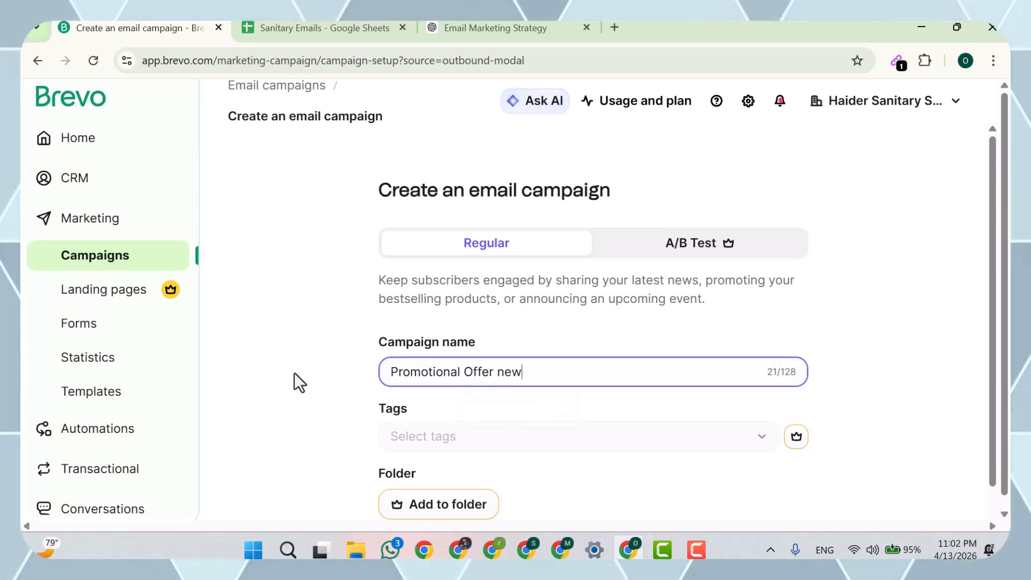
{"action": "scroll", "coordinate": [295, 373], "scroll_direction": "down", "scroll_amount": 1}
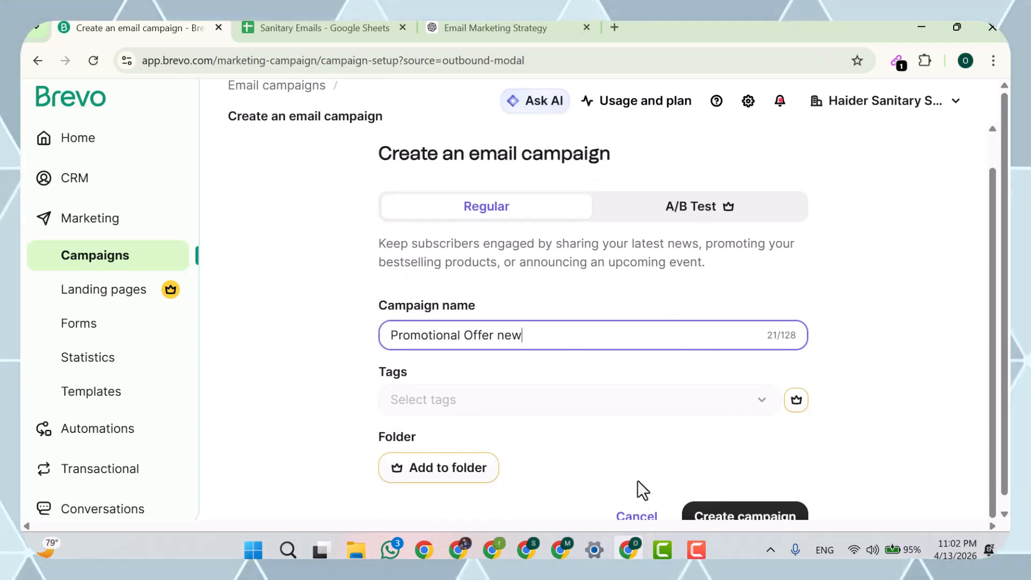
{"action": "left_click", "coordinate": [719, 517]}
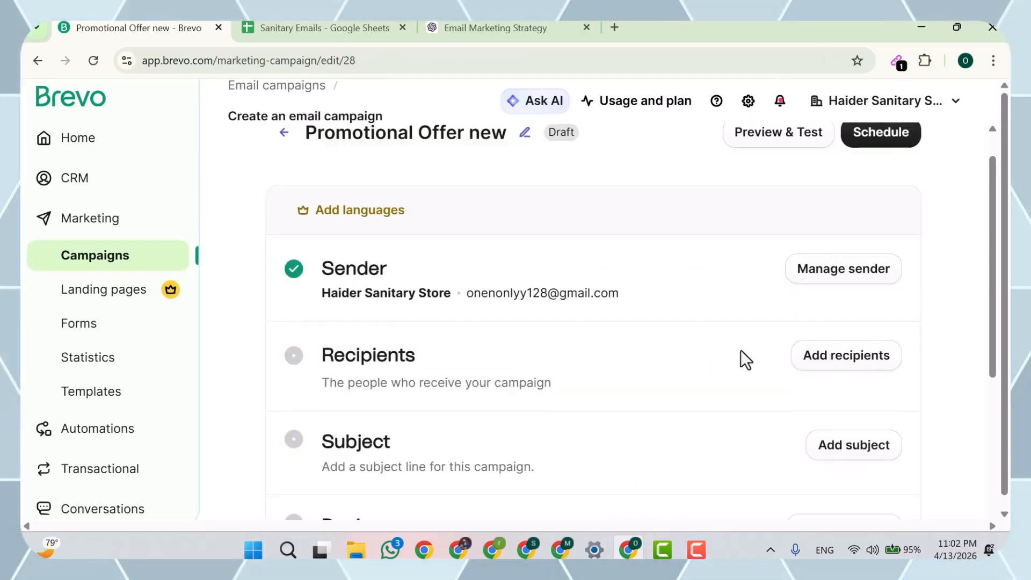
- Add the lists "6 3 2026 #31" and "25 01 26 #26" as the campaign's recipients and save them
{"action": "left_click", "coordinate": [823, 360]}
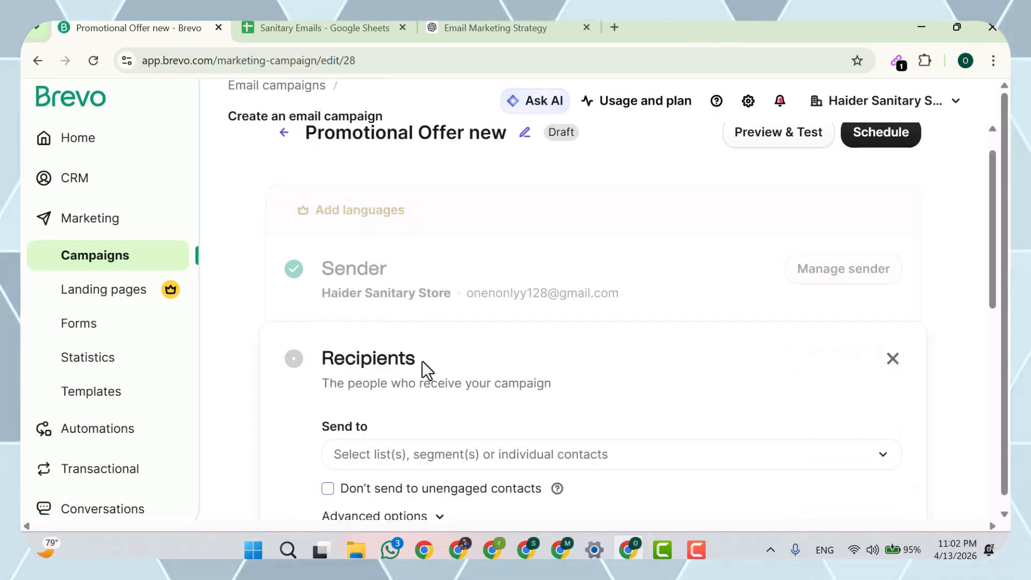
{"action": "left_click", "coordinate": [424, 325]}
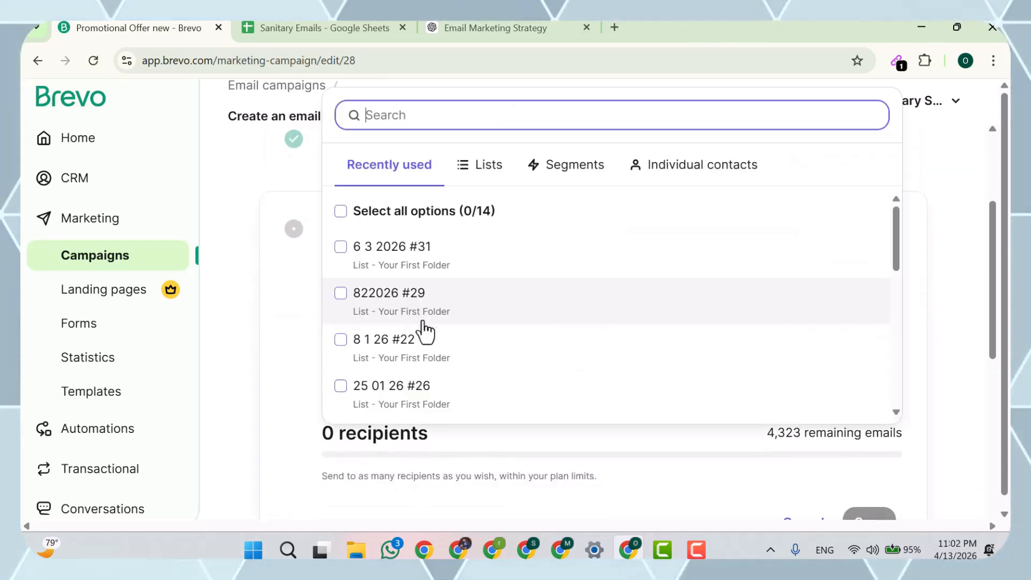
{"action": "left_click", "coordinate": [409, 263]}
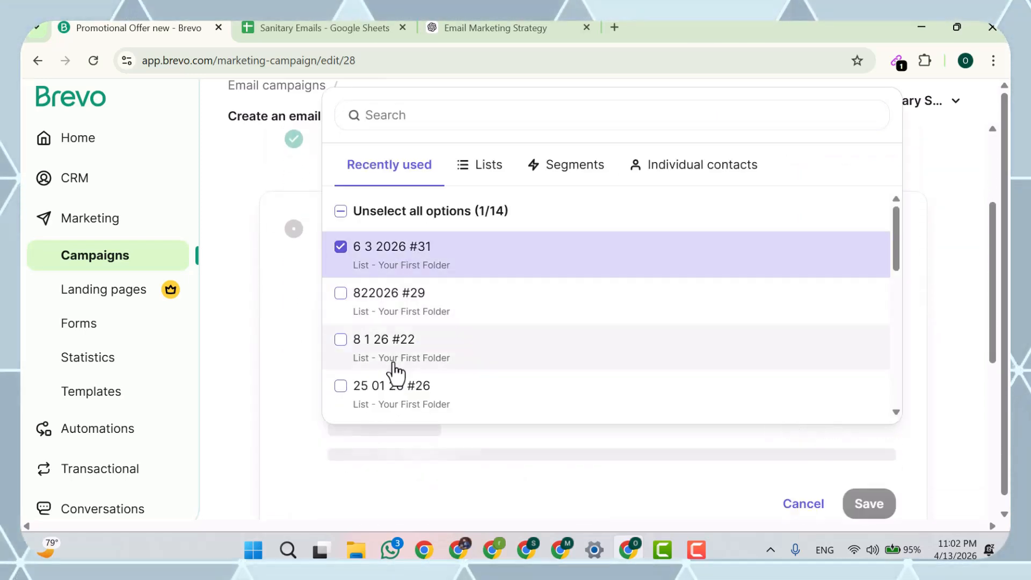
{"action": "left_click", "coordinate": [391, 395]}
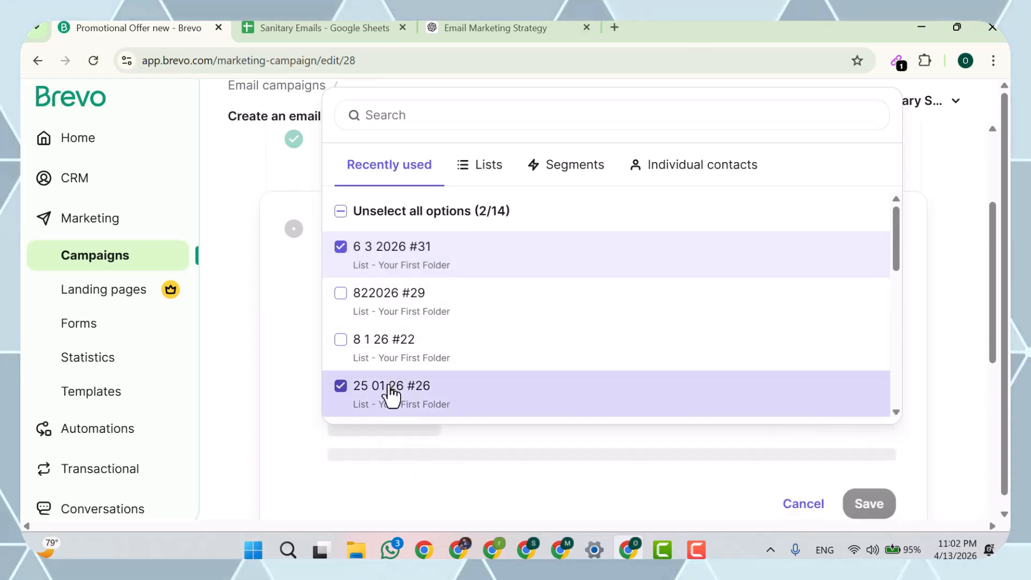
{"action": "left_click", "coordinate": [279, 369]}
{"action": "scroll", "coordinate": [759, 390], "scroll_direction": "down", "scroll_amount": 1}
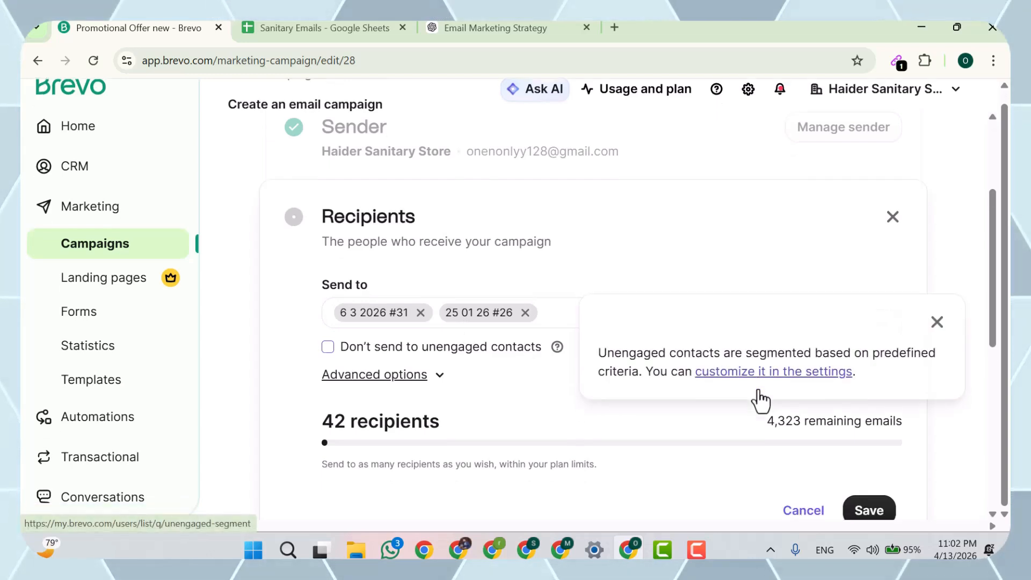
{"action": "left_click", "coordinate": [876, 512]}
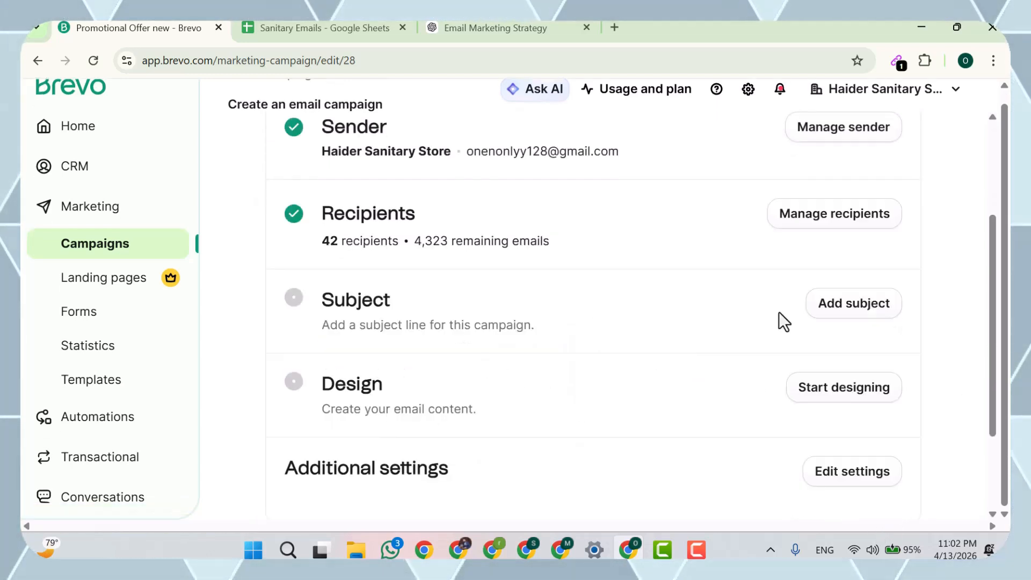
- Switch to the ChatGPT Email Marketing Strategy chat and send the request "write a new one promtional emal"
{"action": "left_click", "coordinate": [486, 27]}
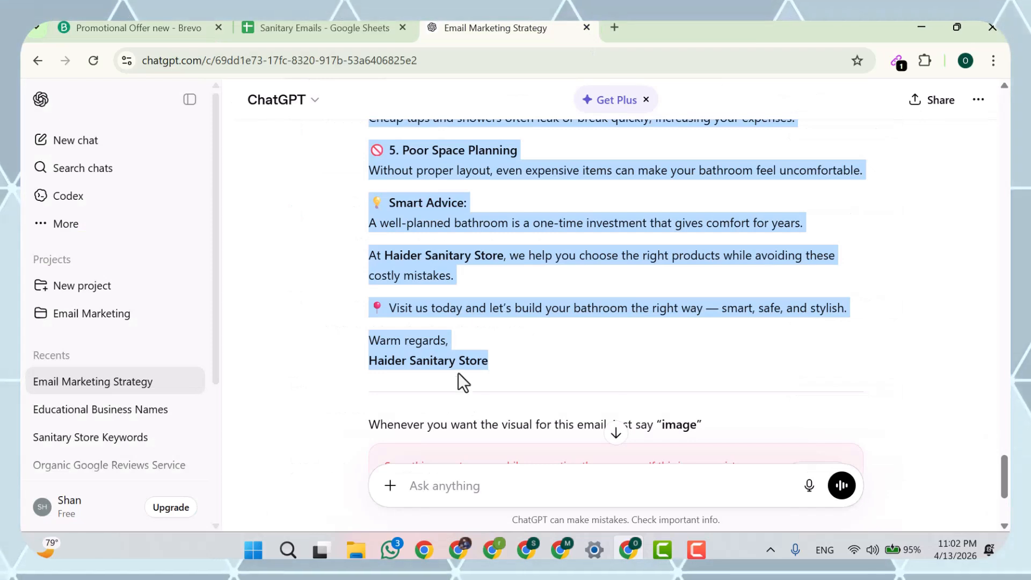
{"action": "left_click", "coordinate": [450, 481]}
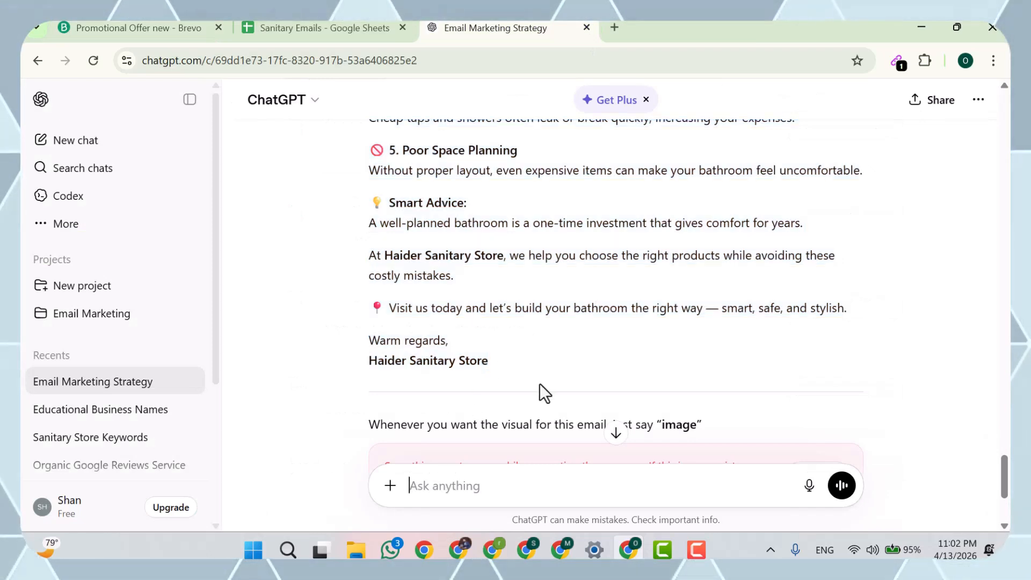
{"action": "scroll", "coordinate": [540, 383], "scroll_direction": "down", "scroll_amount": 3}
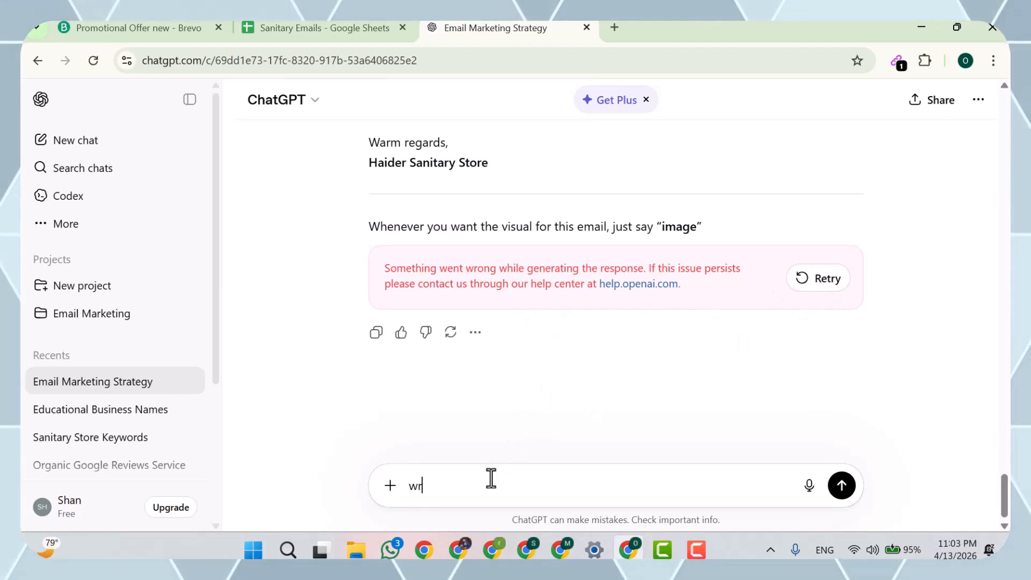
{"action": "type", "text": "write a new "}
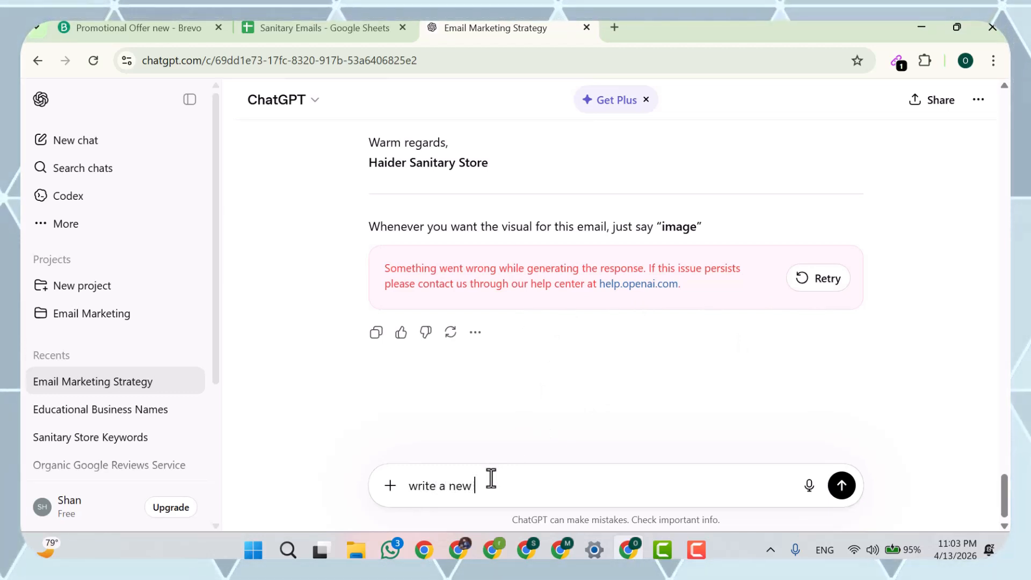
{"action": "type", "text": "one promtional emal"}
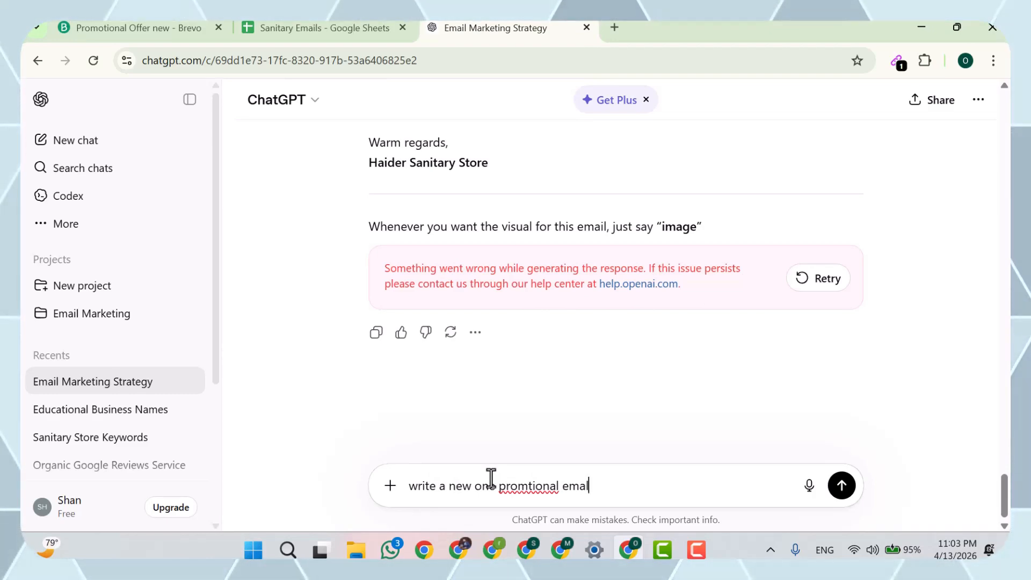
{"action": "key", "text": "Return"}
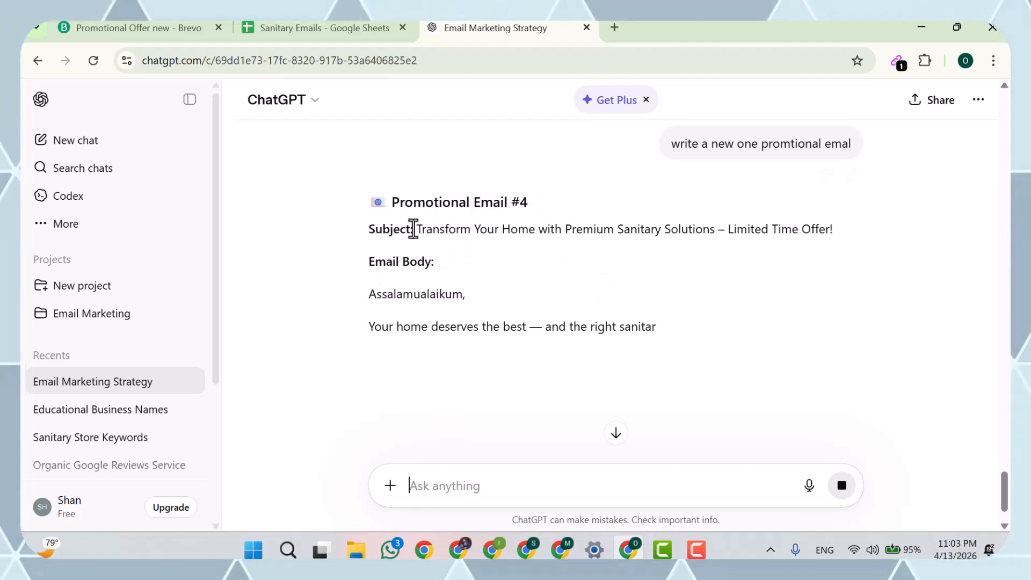
- Copy the generated subject "Transform Your Home with Premium Sanitary Solutions – Limited Time Offer!" into the Brevo campaign's subject line and save it
{"action": "left_click_drag", "start_coordinate": [418, 228], "coordinate": [849, 235]}
{"action": "key", "text": "ctrl+c"}
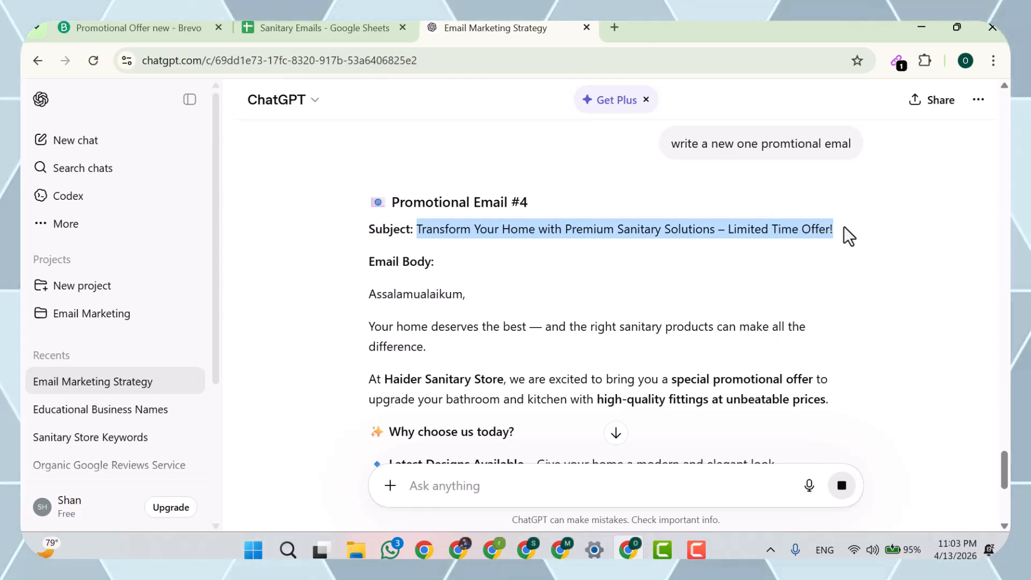
{"action": "left_click", "coordinate": [175, 26]}
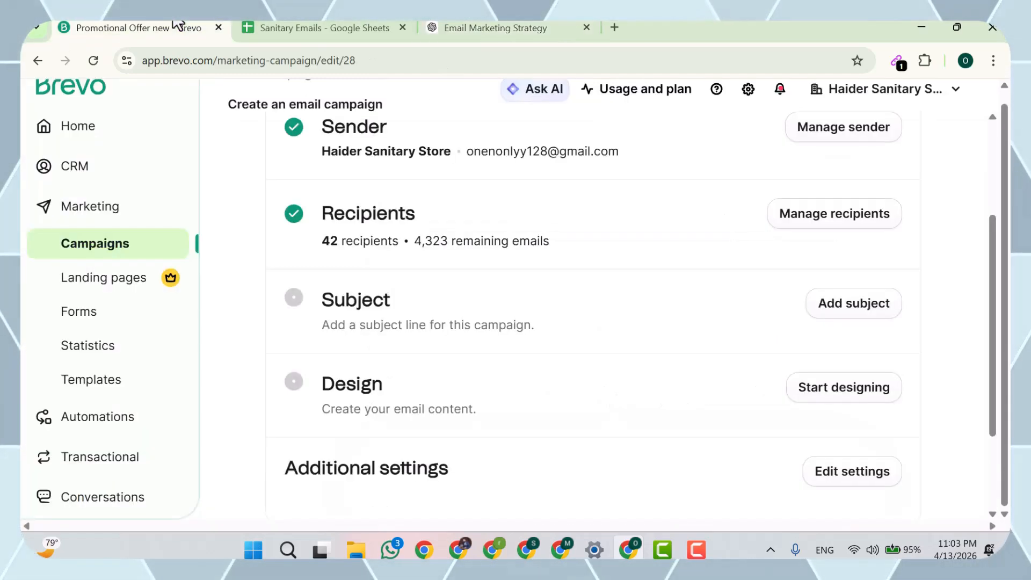
{"action": "left_click", "coordinate": [861, 310]}
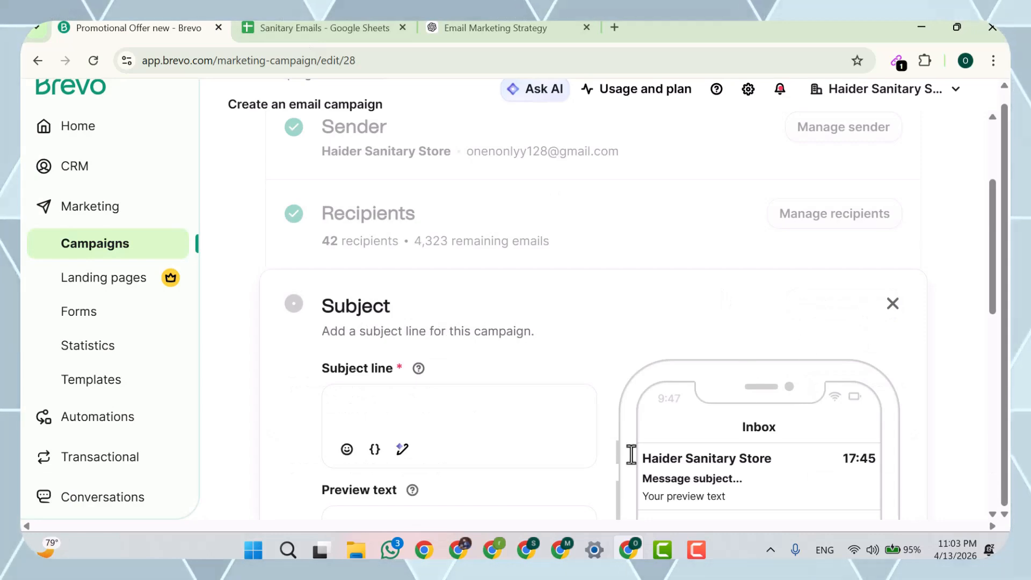
{"action": "key", "text": "ctrl+v"}
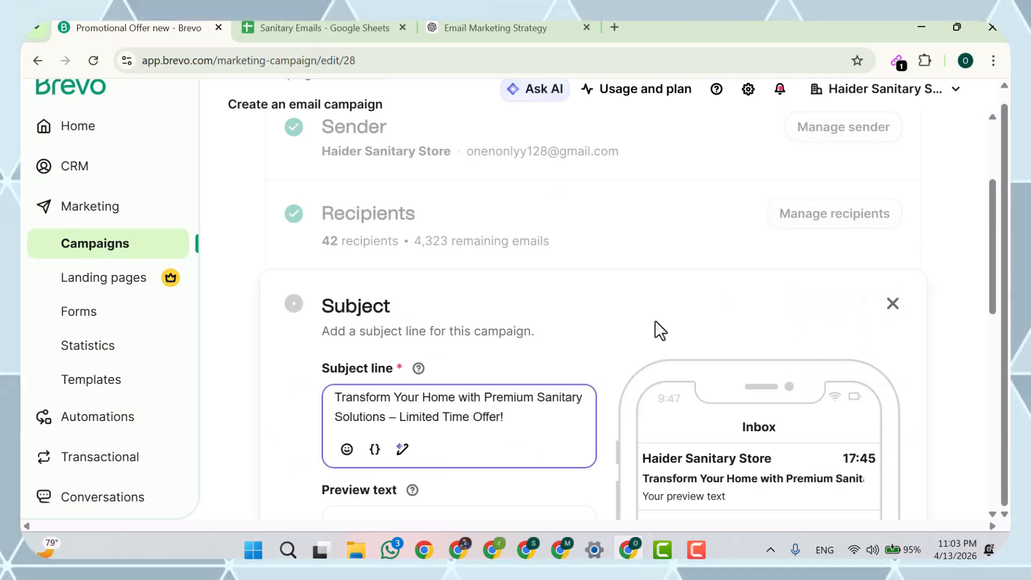
{"action": "scroll", "coordinate": [691, 316], "scroll_direction": "down", "scroll_amount": 3}
{"action": "scroll", "coordinate": [691, 313], "scroll_direction": "down", "scroll_amount": 3}
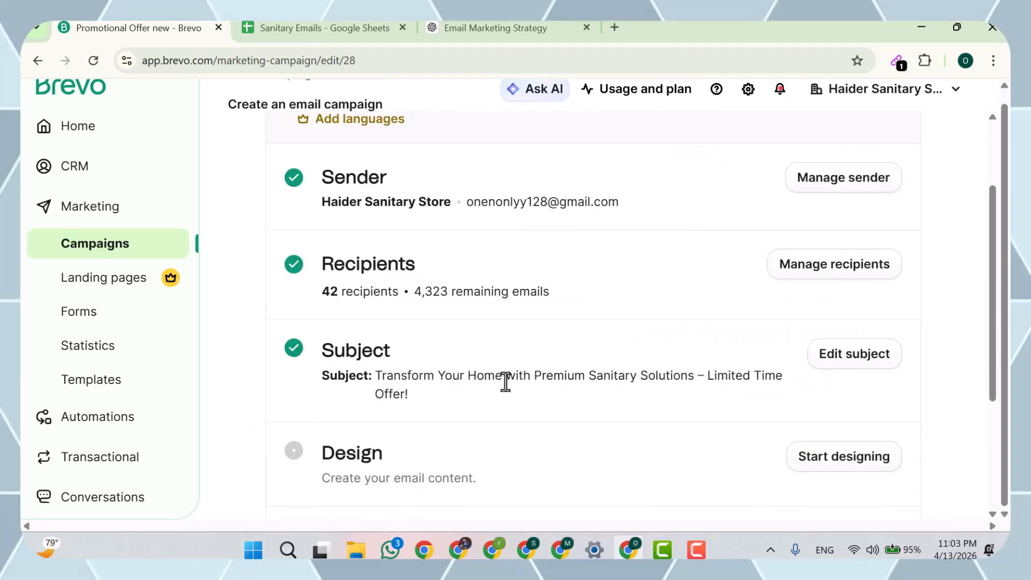
- Start the campaign's email design and check the options for creating it from scratch
{"action": "scroll", "coordinate": [590, 310], "scroll_direction": "down", "scroll_amount": 2}
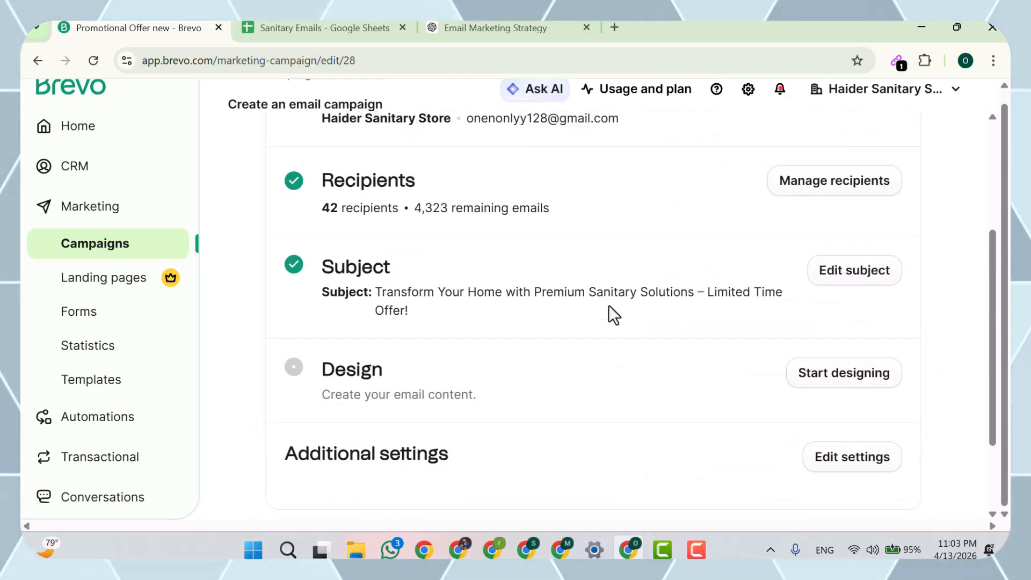
{"action": "left_click", "coordinate": [847, 368]}
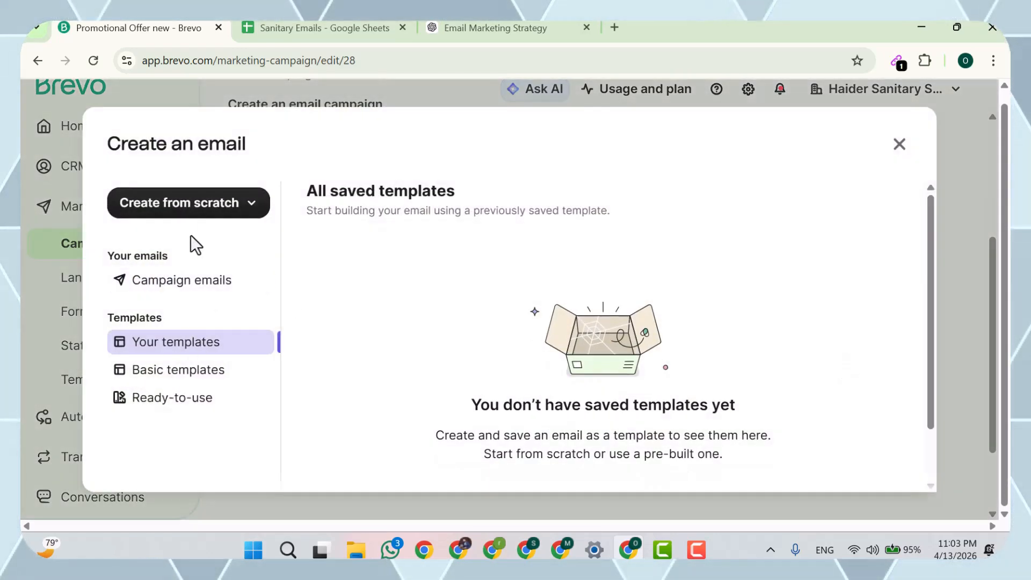
{"action": "left_click", "coordinate": [212, 214]}
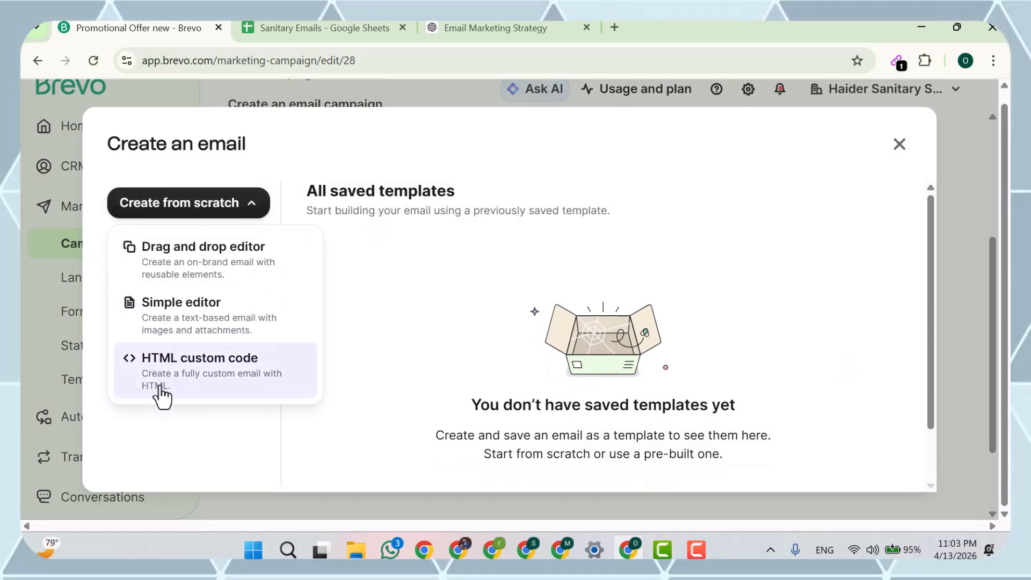
{"action": "left_click", "coordinate": [178, 443]}
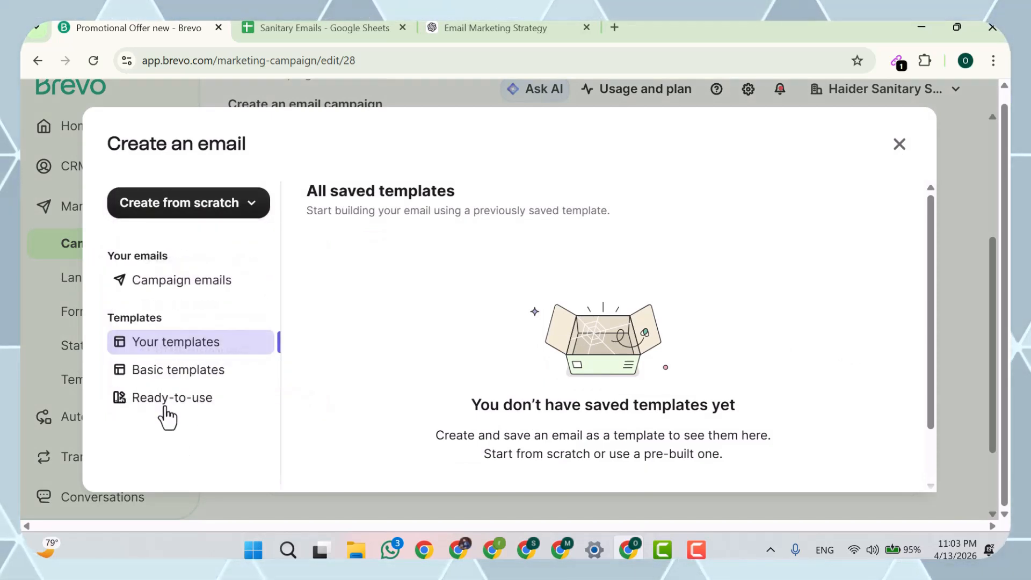
- Look through the ready-to-use email templates for a suitable campaign design
{"action": "left_click", "coordinate": [173, 400]}
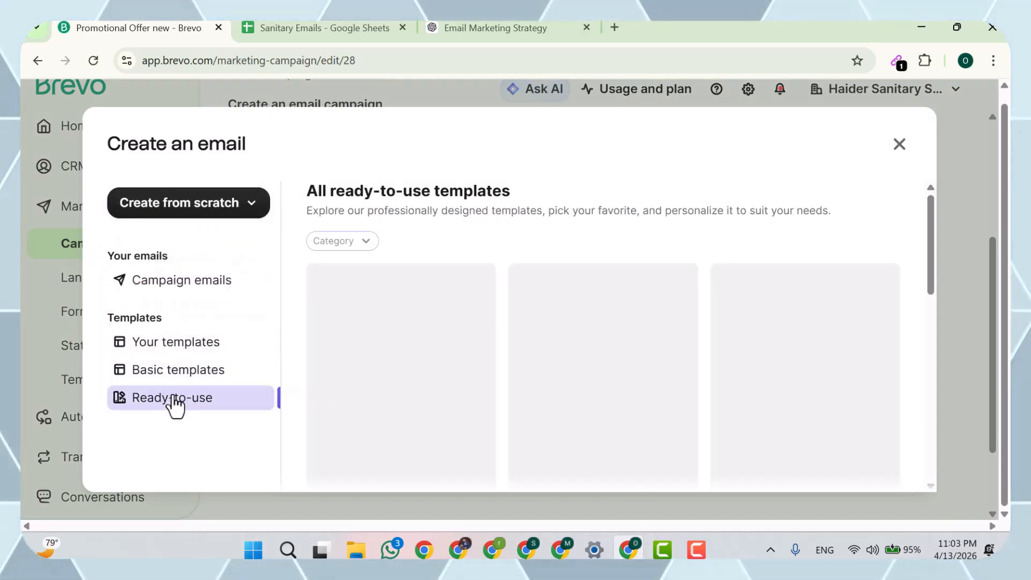
{"action": "scroll", "coordinate": [435, 336], "scroll_direction": "down", "scroll_amount": 4}
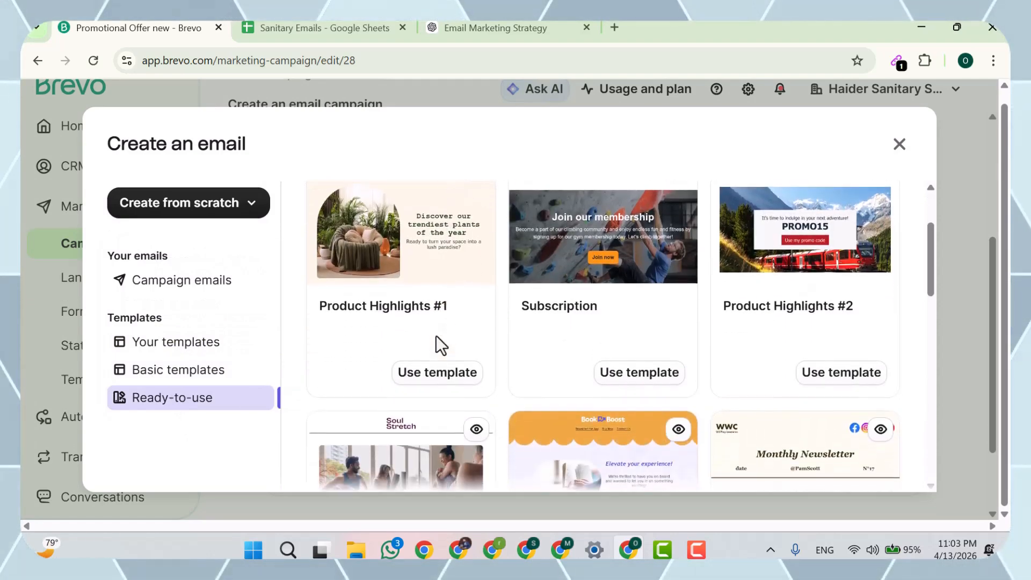
{"action": "scroll", "coordinate": [436, 337], "scroll_direction": "up", "scroll_amount": 2}
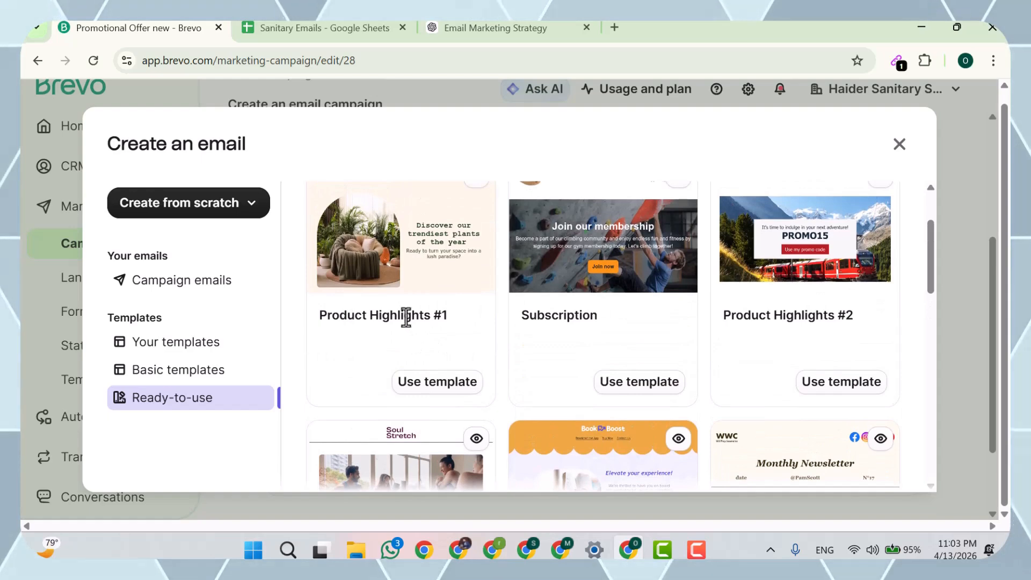
{"action": "scroll", "coordinate": [627, 341], "scroll_direction": "down", "scroll_amount": 3}
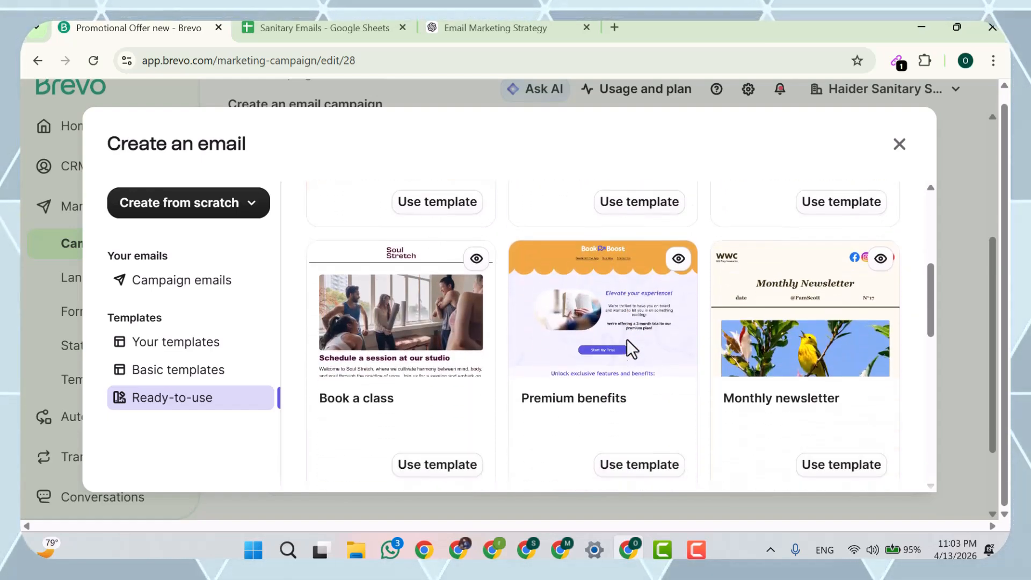
{"action": "scroll", "coordinate": [626, 340], "scroll_direction": "down", "scroll_amount": 2}
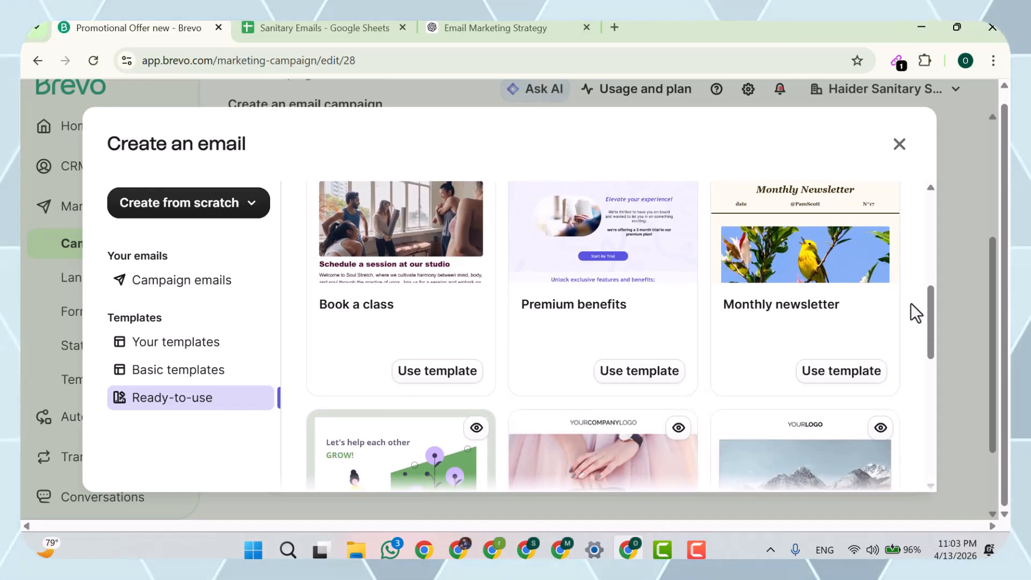
{"action": "scroll", "coordinate": [533, 348], "scroll_direction": "down", "scroll_amount": 3}
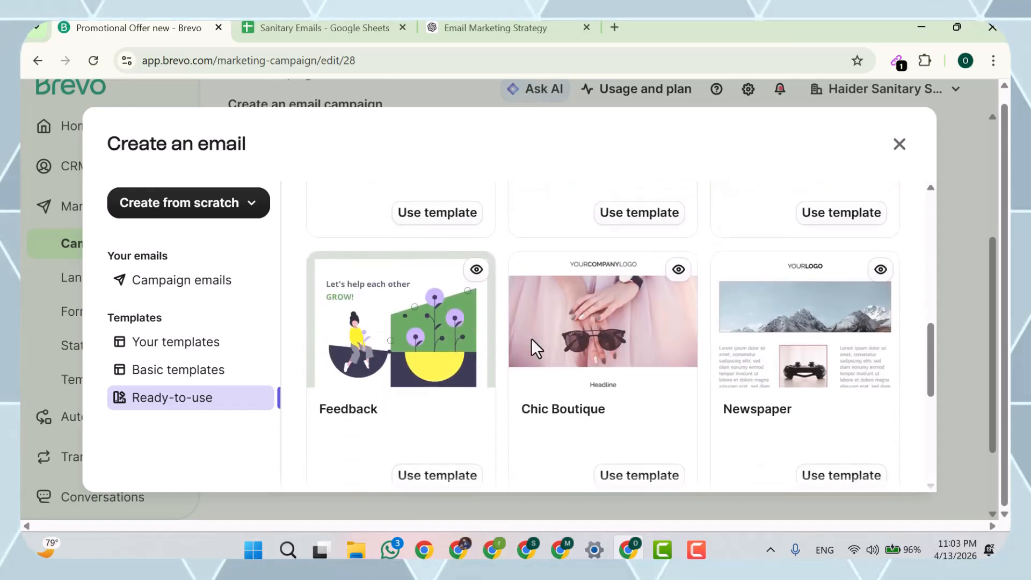
{"action": "scroll", "coordinate": [533, 348], "scroll_direction": "down", "scroll_amount": 2}
{"action": "scroll", "coordinate": [532, 342], "scroll_direction": "down", "scroll_amount": 4}
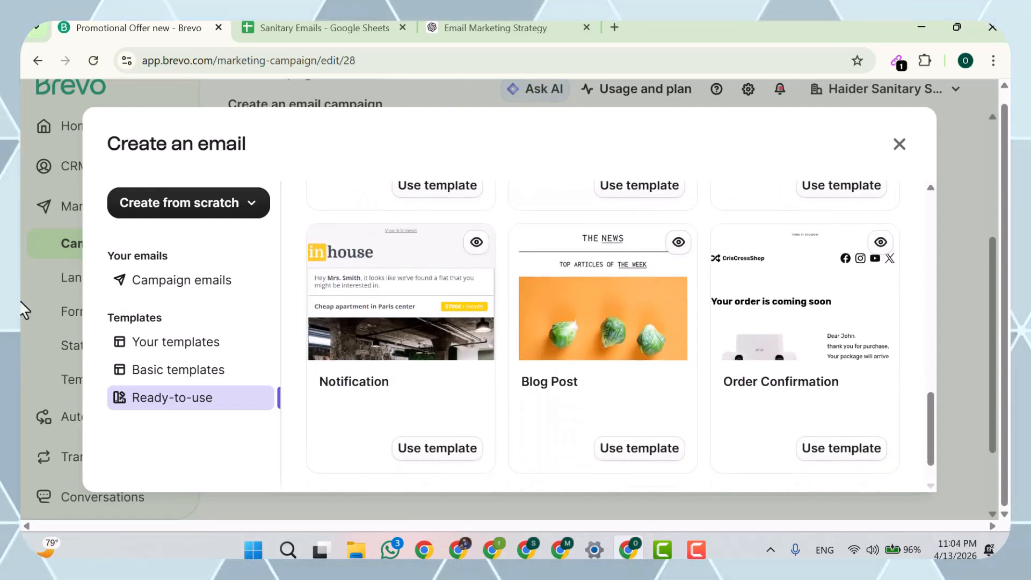
- Examine the basic email templates as a starting point for the promotional email
{"action": "left_click", "coordinate": [156, 372]}
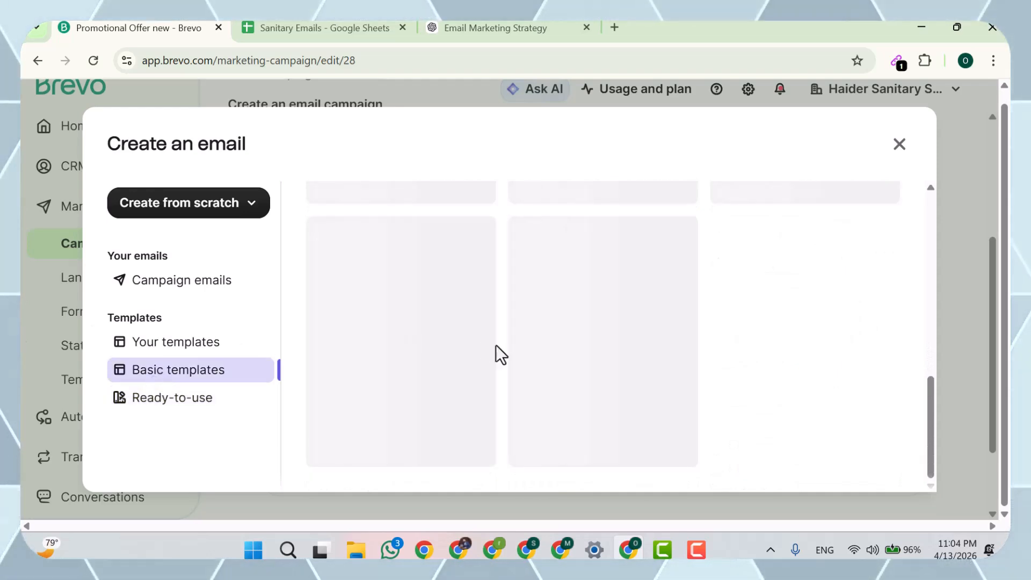
{"action": "scroll", "coordinate": [539, 314], "scroll_direction": "up", "scroll_amount": 5}
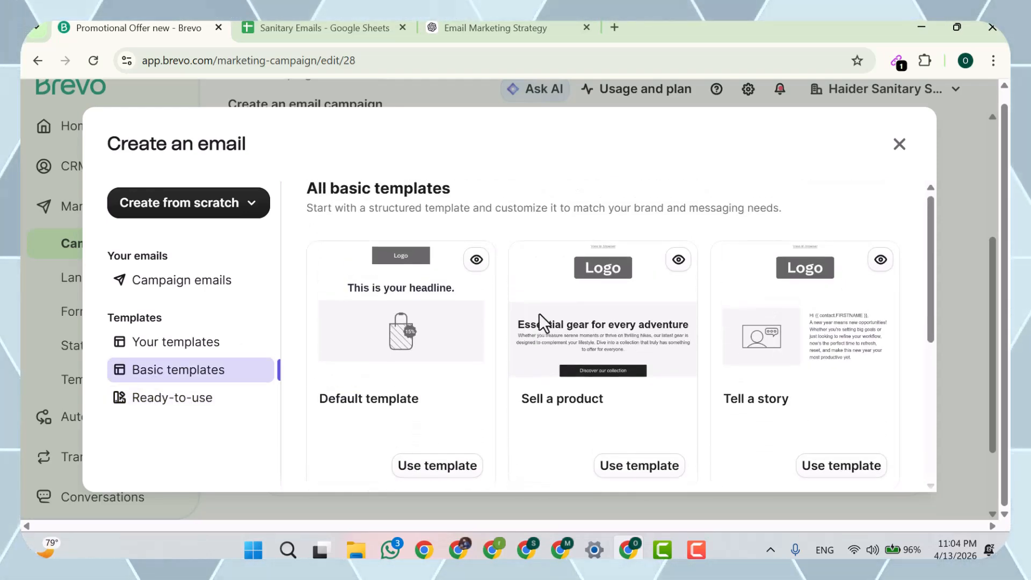
{"action": "scroll", "coordinate": [539, 313], "scroll_direction": "down", "scroll_amount": 2}
{"action": "scroll", "coordinate": [539, 313], "scroll_direction": "up", "scroll_amount": 2}
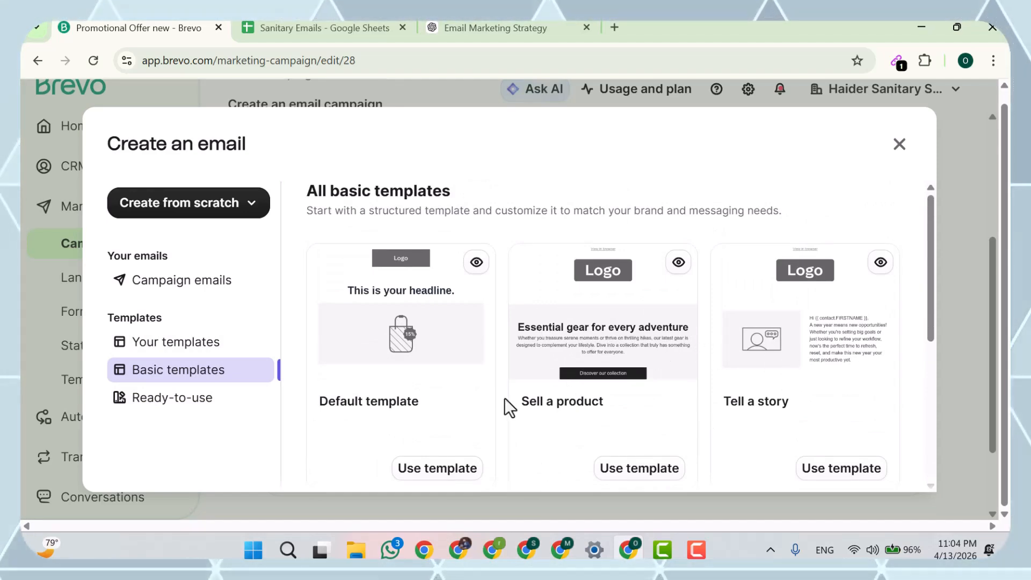
{"action": "scroll", "coordinate": [775, 412], "scroll_direction": "down", "scroll_amount": 5}
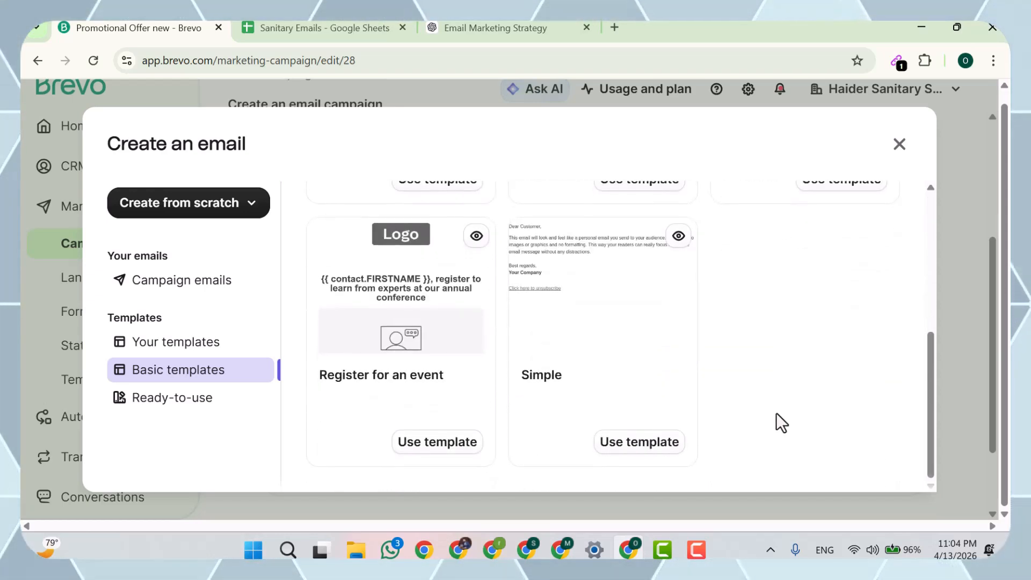
{"action": "scroll", "coordinate": [775, 412], "scroll_direction": "up", "scroll_amount": 3}
{"action": "scroll", "coordinate": [776, 412], "scroll_direction": "down", "scroll_amount": 3}
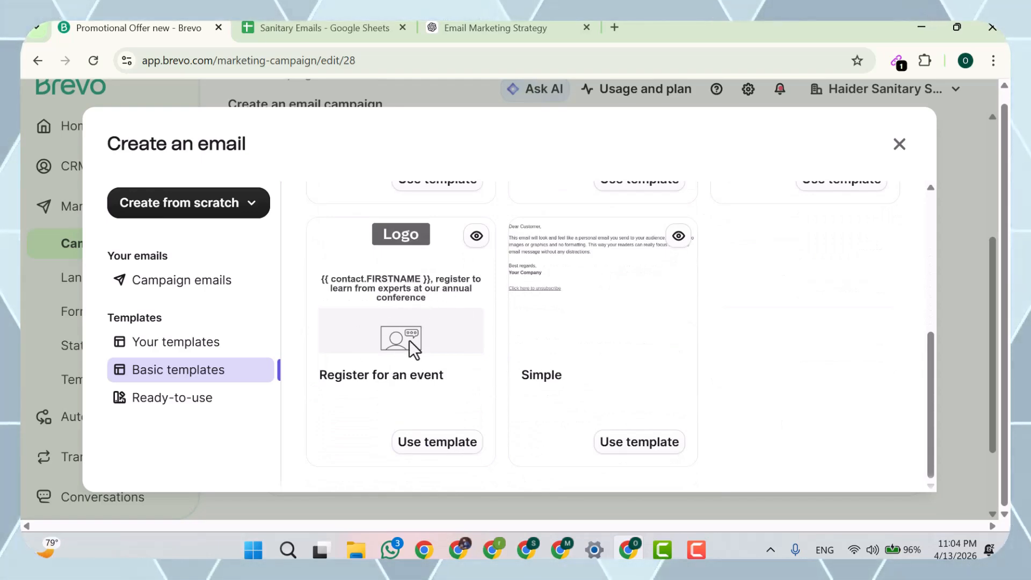
{"action": "scroll", "coordinate": [405, 352], "scroll_direction": "up", "scroll_amount": 4}
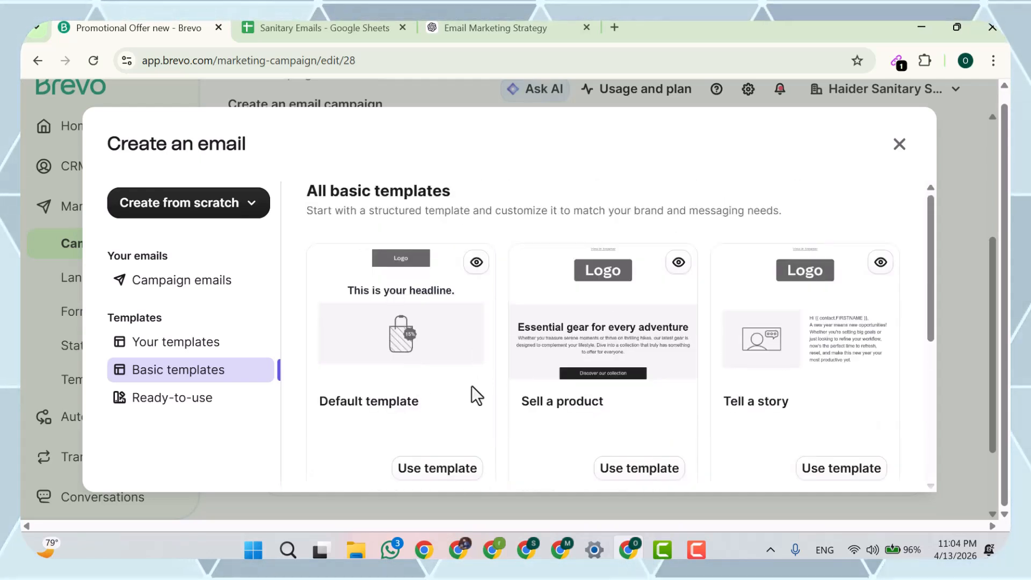
{"action": "scroll", "coordinate": [409, 387], "scroll_direction": "down", "scroll_amount": 1}
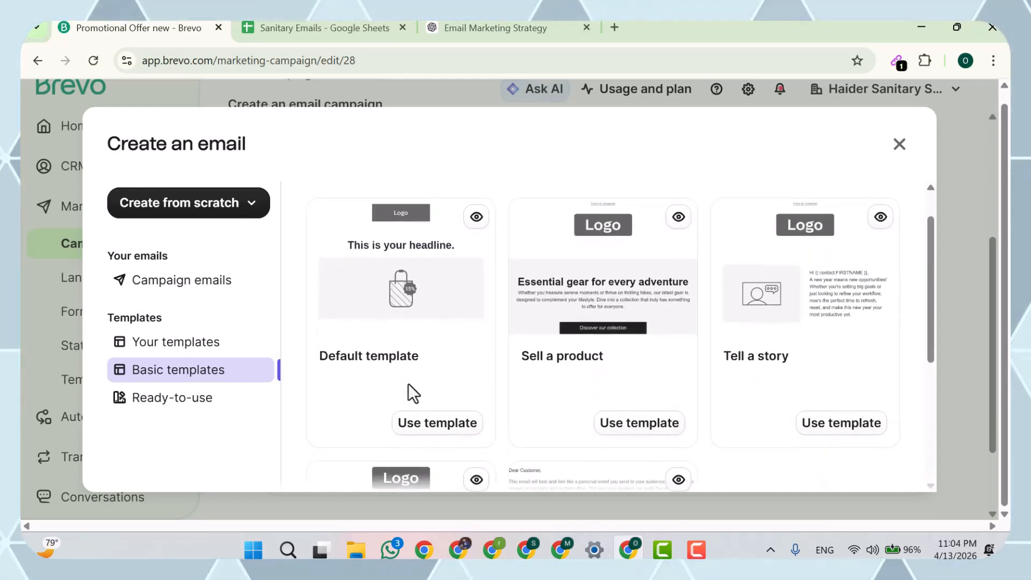
- Create the email from the Default template and delete its logo block
{"action": "left_click", "coordinate": [409, 429]}
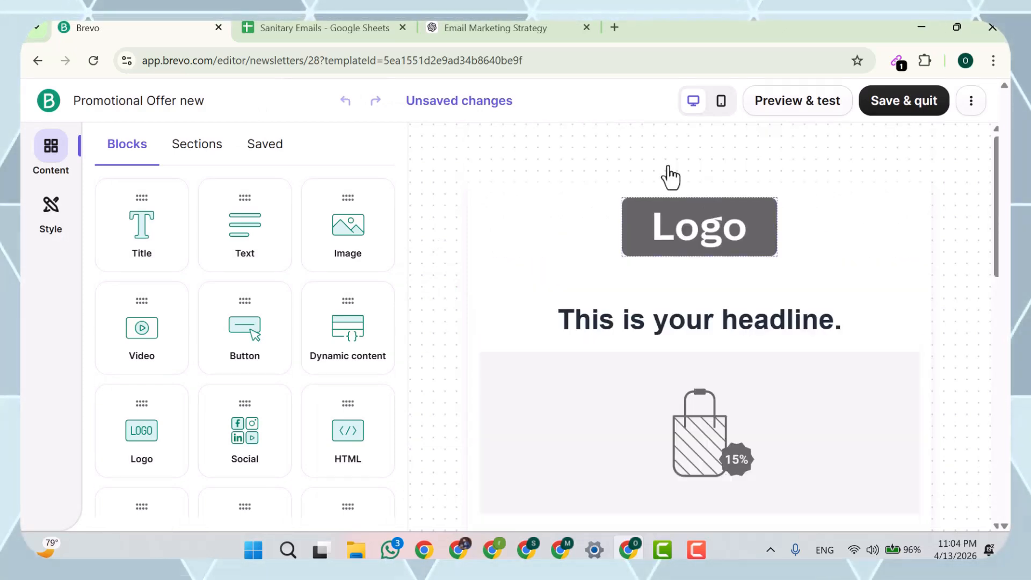
{"action": "left_click", "coordinate": [676, 227]}
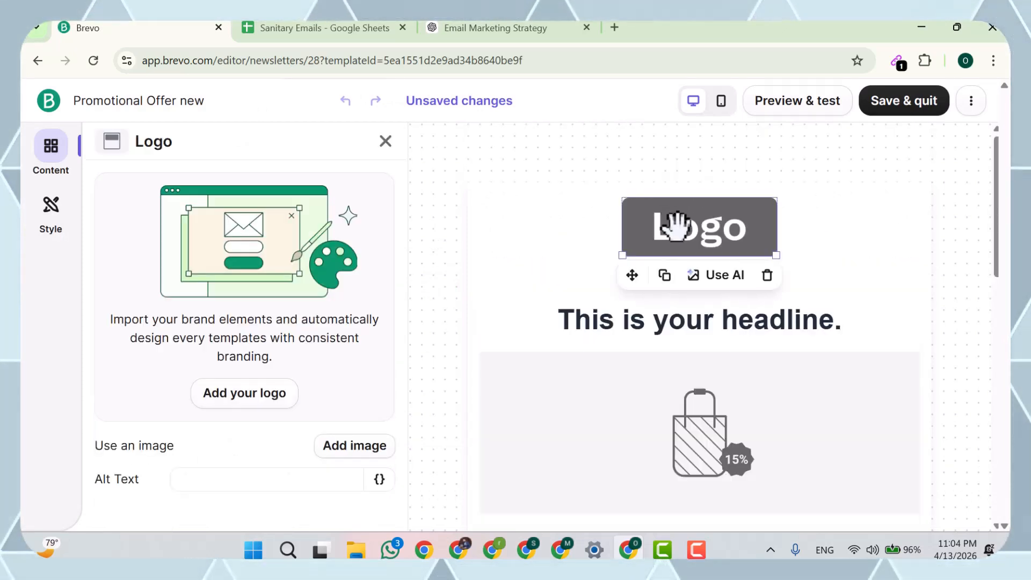
{"action": "left_click", "coordinate": [768, 275]}
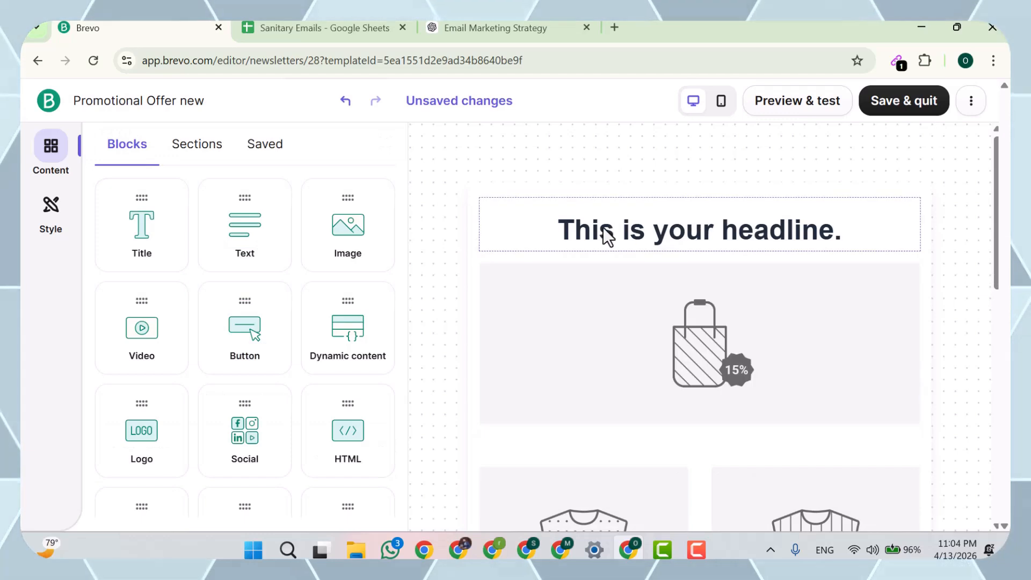
- Replace the placeholder headline with "Transform Your Home with Premium Sanitary Solutions – Limited Time Offer!"
{"action": "triple_click", "coordinate": [592, 230]}
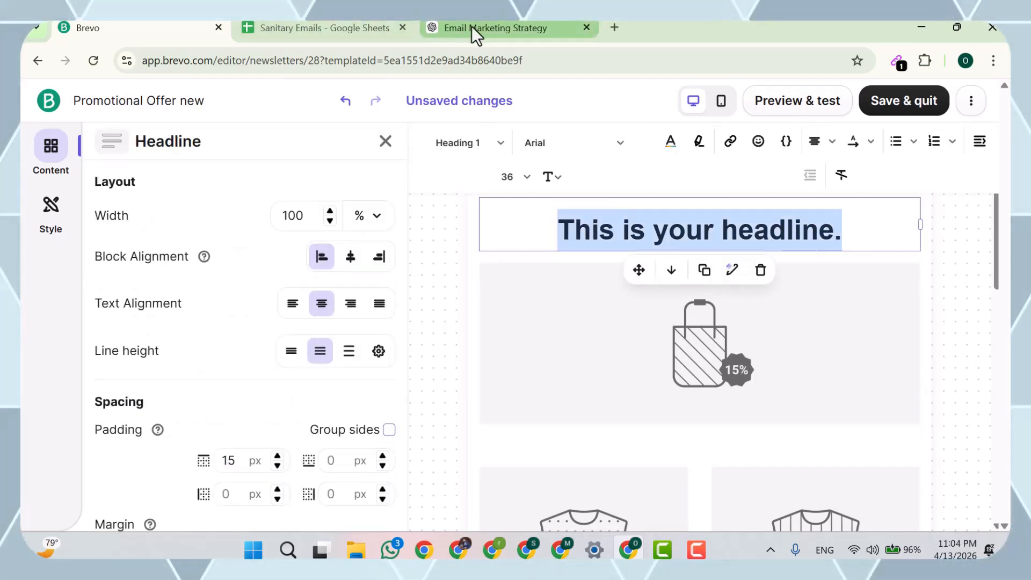
{"action": "type", "text": "Transform Your Home with Premium Sanitary Solutions – Limited Time Offer!"}
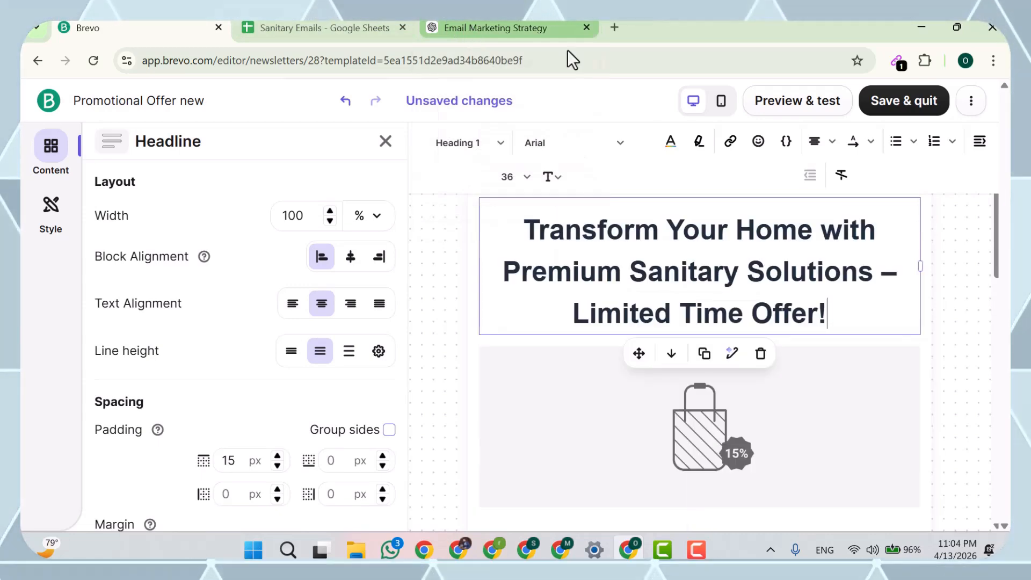
{"action": "scroll", "coordinate": [574, 377], "scroll_direction": "down", "scroll_amount": 1}
{"action": "scroll", "coordinate": [576, 385], "scroll_direction": "down", "scroll_amount": 2}
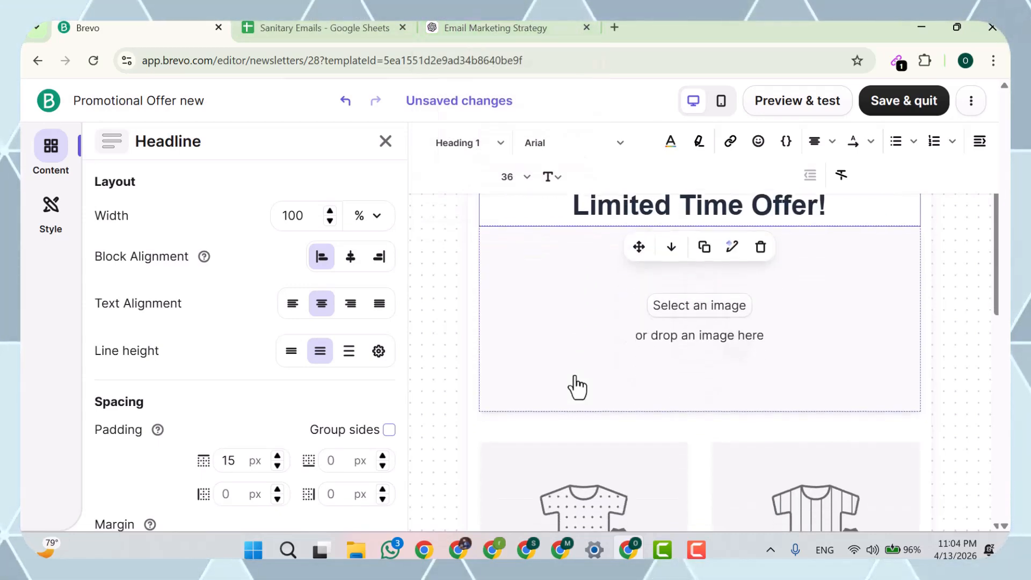
{"action": "left_click", "coordinate": [699, 304]}
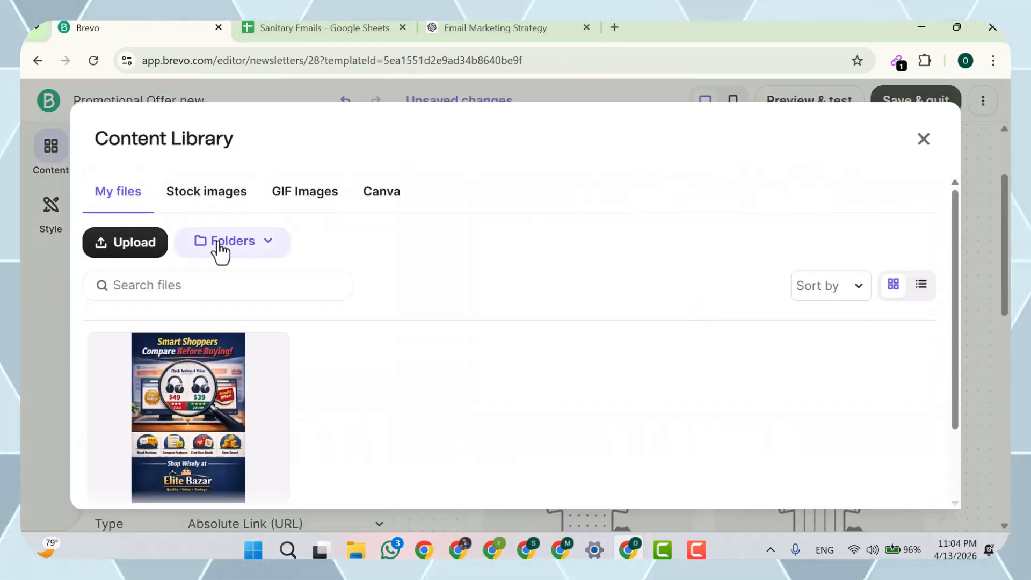
{"action": "mouse_move", "coordinate": [182, 425]}
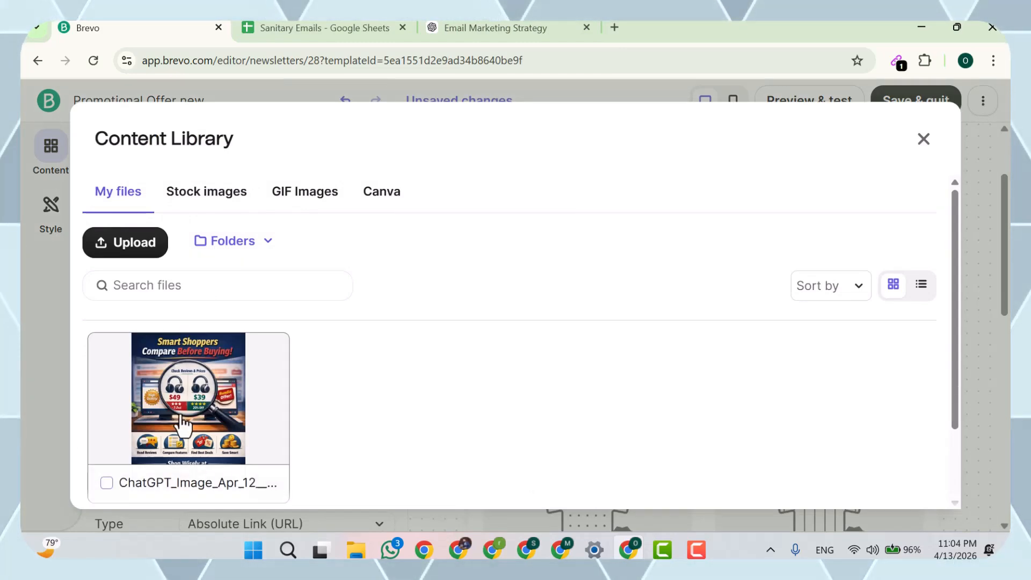
{"action": "scroll", "coordinate": [179, 423], "scroll_direction": "down", "scroll_amount": 2}
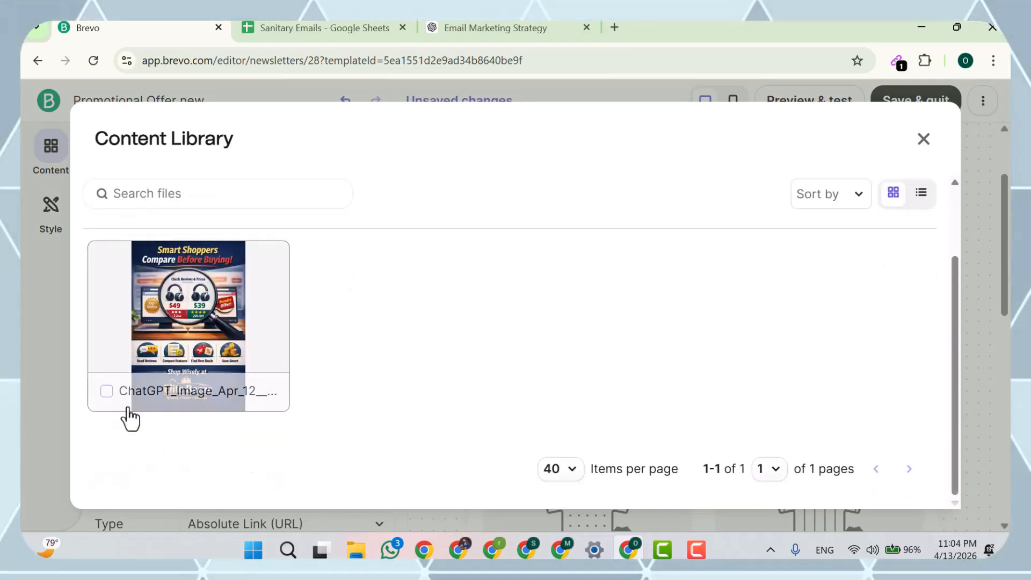
{"action": "left_click", "coordinate": [106, 392]}
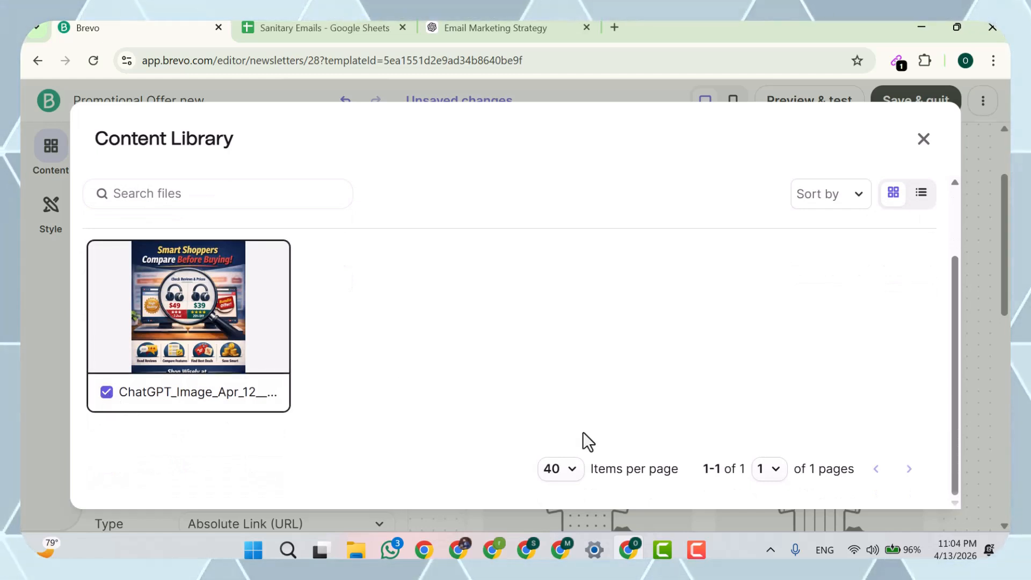
{"action": "scroll", "coordinate": [631, 373], "scroll_direction": "up", "scroll_amount": 2}
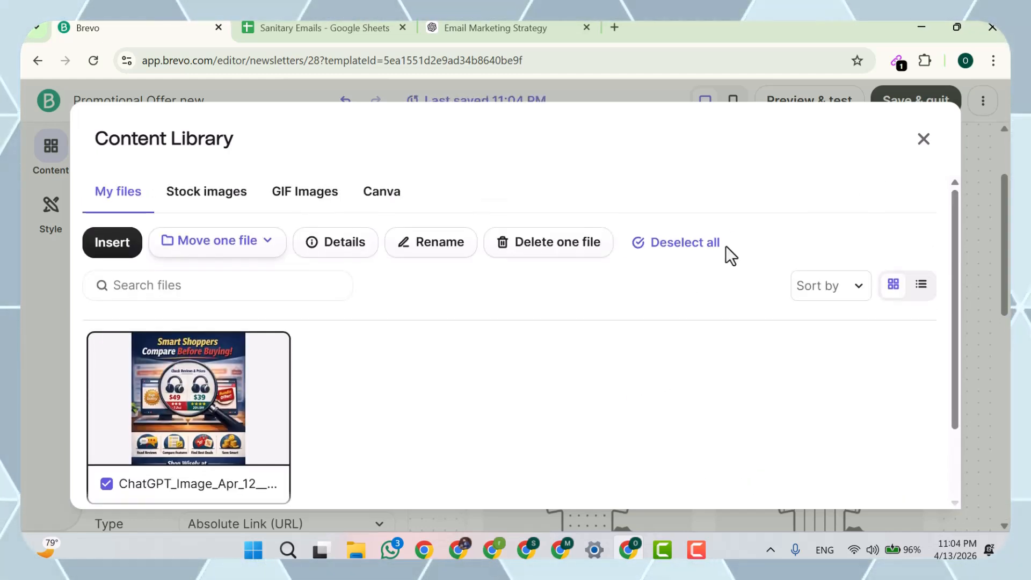
{"action": "left_click", "coordinate": [924, 140]}
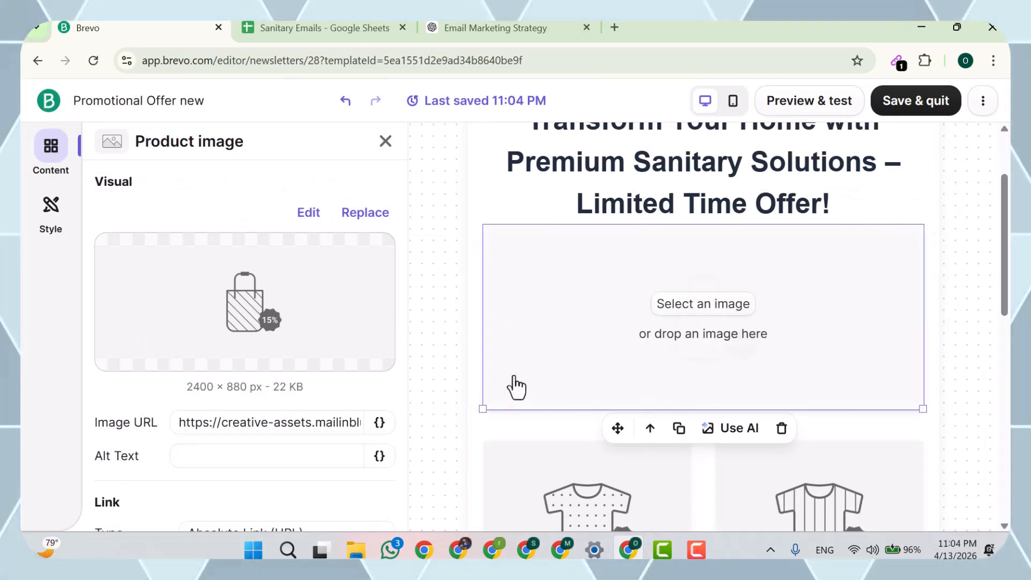
- Clear the image URL of the main product image below the headline
{"action": "left_click", "coordinate": [248, 424]}
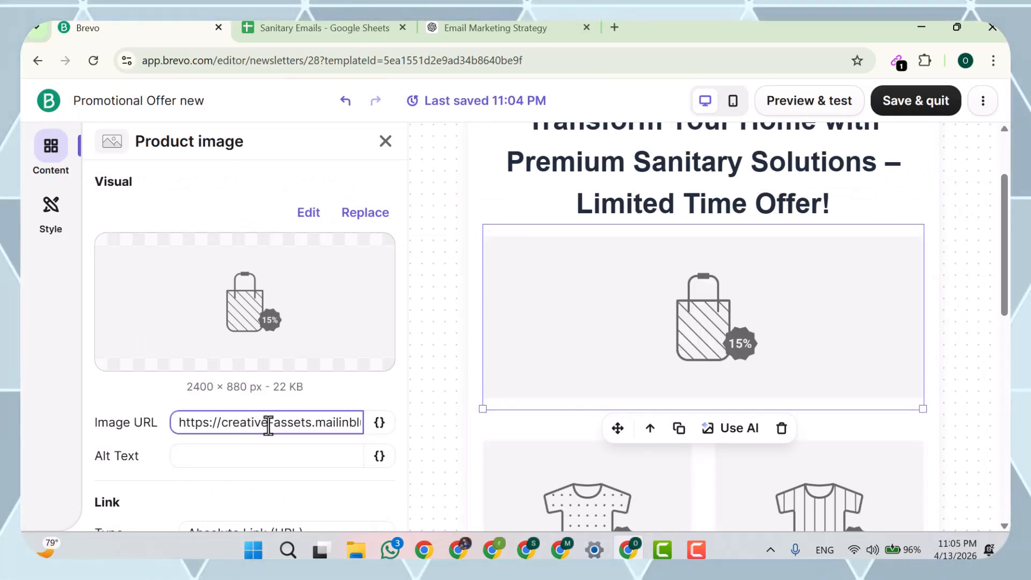
{"action": "key", "text": "ctrl+a"}
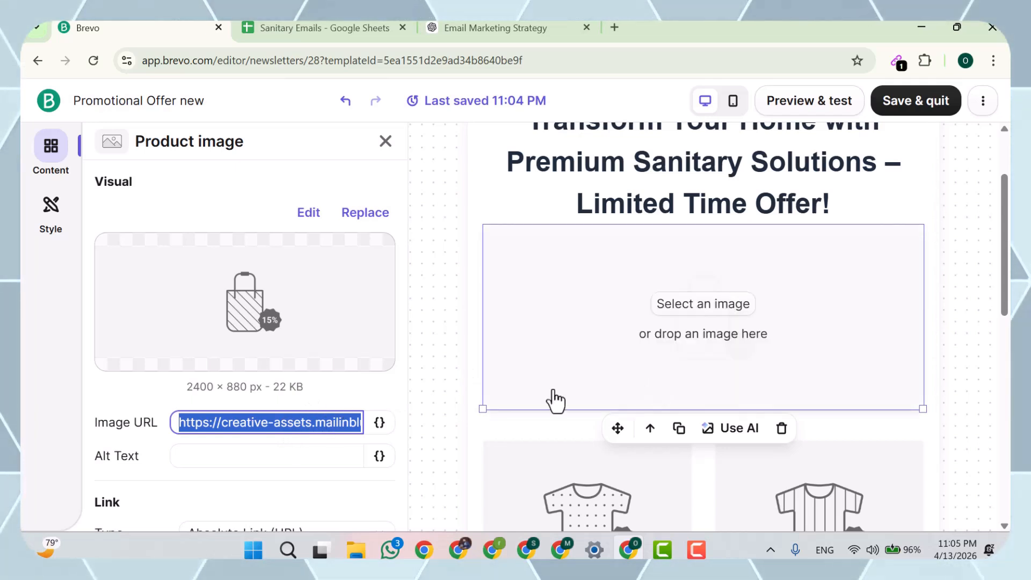
{"action": "key", "text": "BackSpace"}
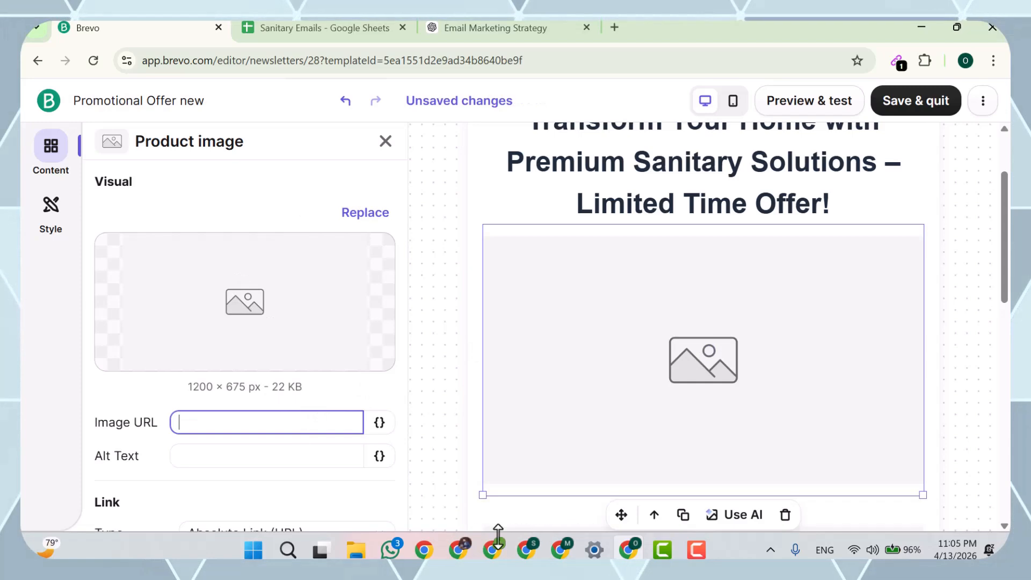
- Try to place the personalization_brevo image from the Downloads folder in the main product image block
{"action": "left_click", "coordinate": [356, 552]}
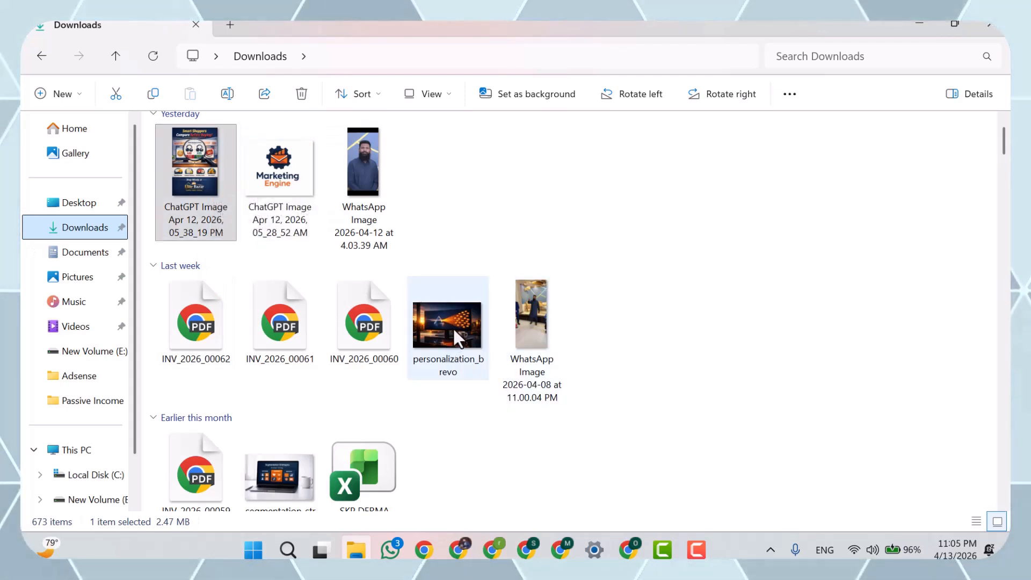
{"action": "left_click_drag", "start_coordinate": [453, 328], "coordinate": [624, 429]}
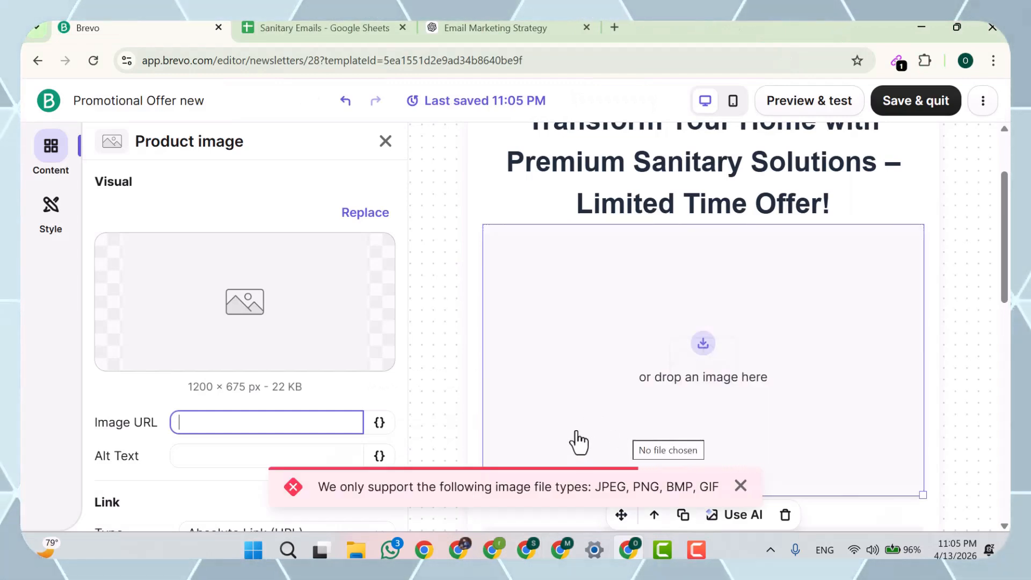
- Place "ChatGPT Image Apr 12, 2026, 05_38_19 PM" from the Downloads folder in the main product image block
{"action": "left_click", "coordinate": [356, 549]}
{"action": "left_click", "coordinate": [447, 352]}
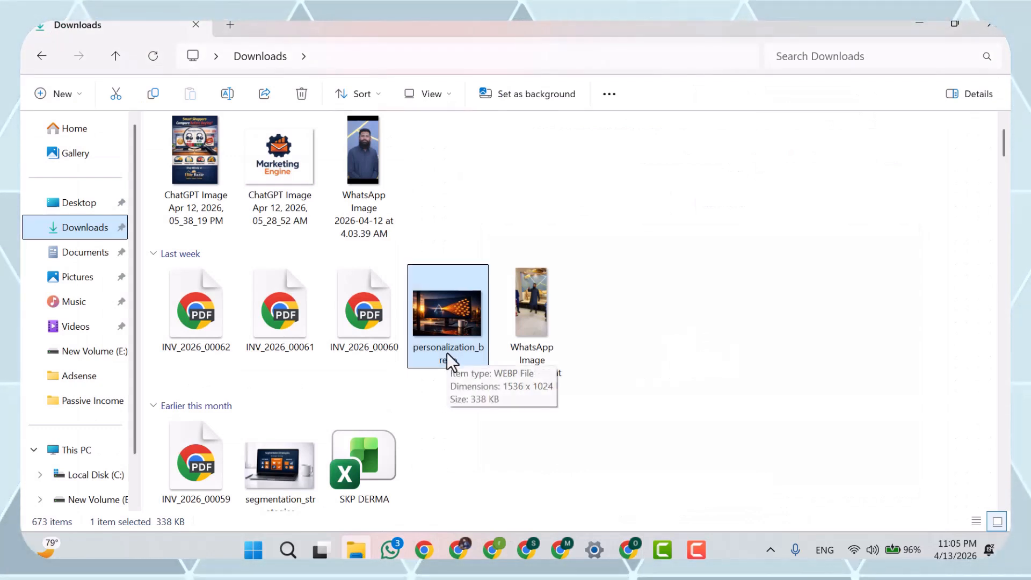
{"action": "left_click", "coordinate": [180, 172]}
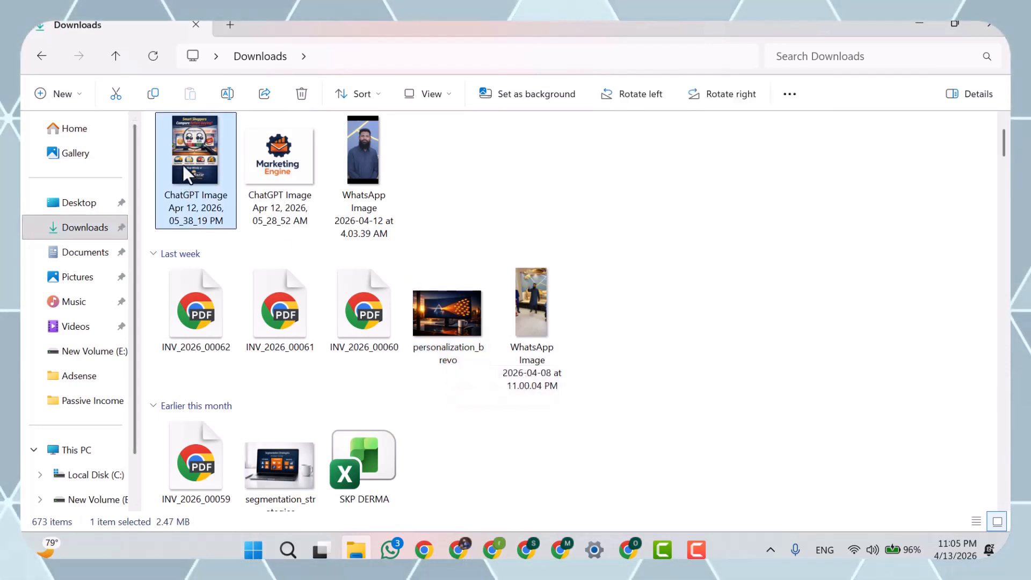
{"action": "left_click_drag", "start_coordinate": [183, 163], "coordinate": [624, 381]}
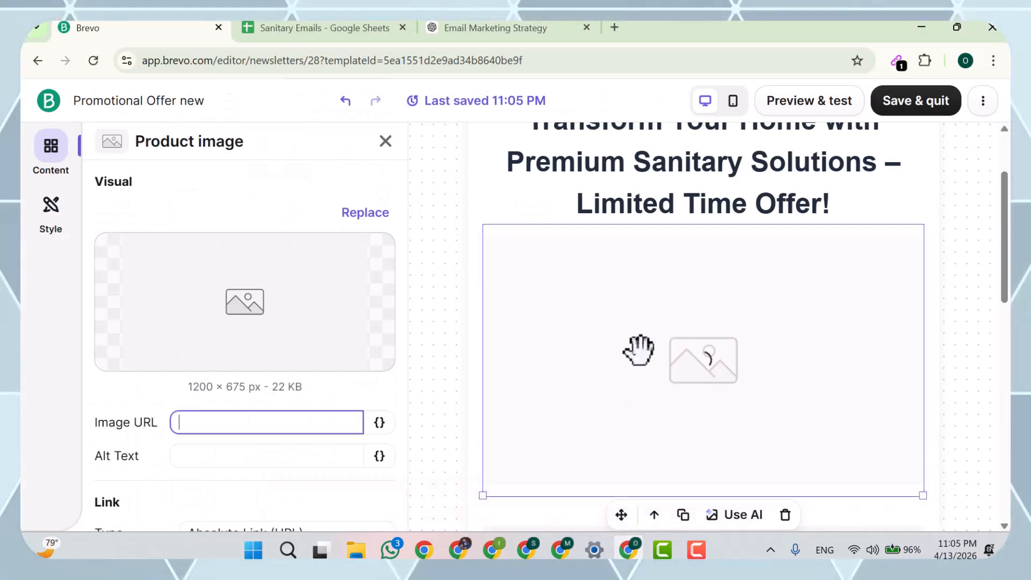
- Delete the two T-shirt product images below the main product image
{"action": "scroll", "coordinate": [640, 349], "scroll_direction": "down", "scroll_amount": 2}
{"action": "scroll", "coordinate": [640, 350], "scroll_direction": "down", "scroll_amount": 2}
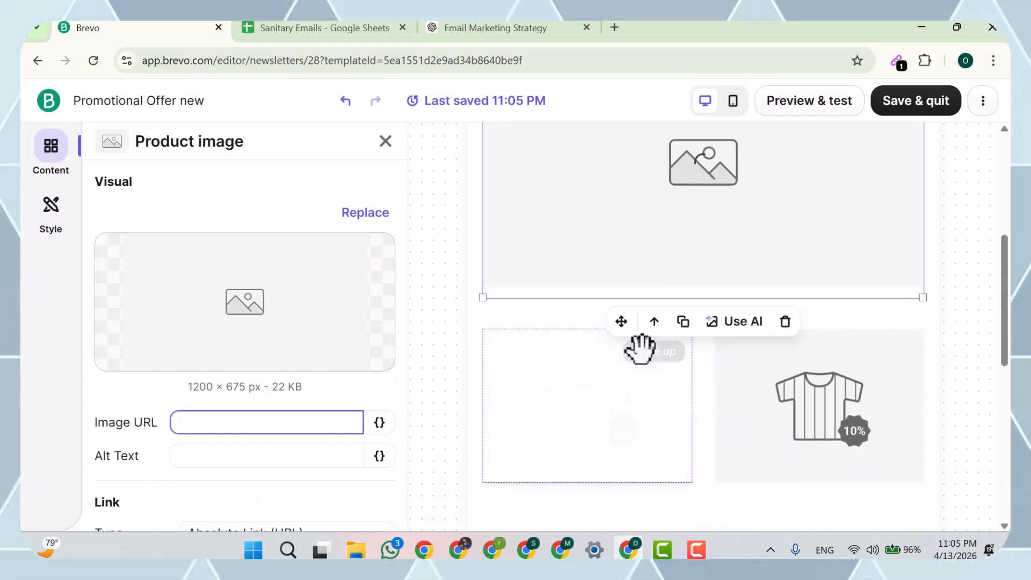
{"action": "left_click", "coordinate": [671, 382]}
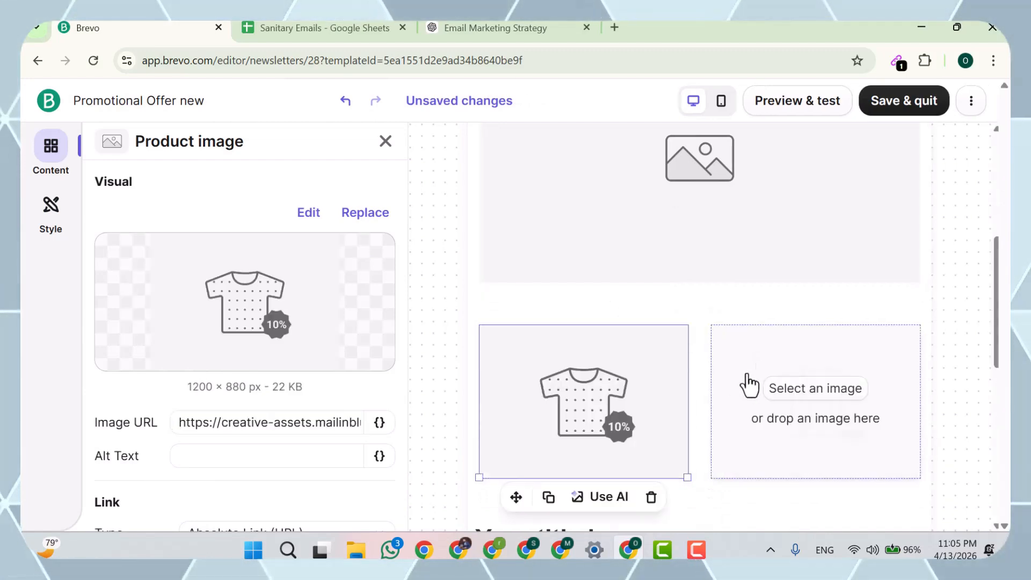
{"action": "left_click", "coordinate": [652, 497]}
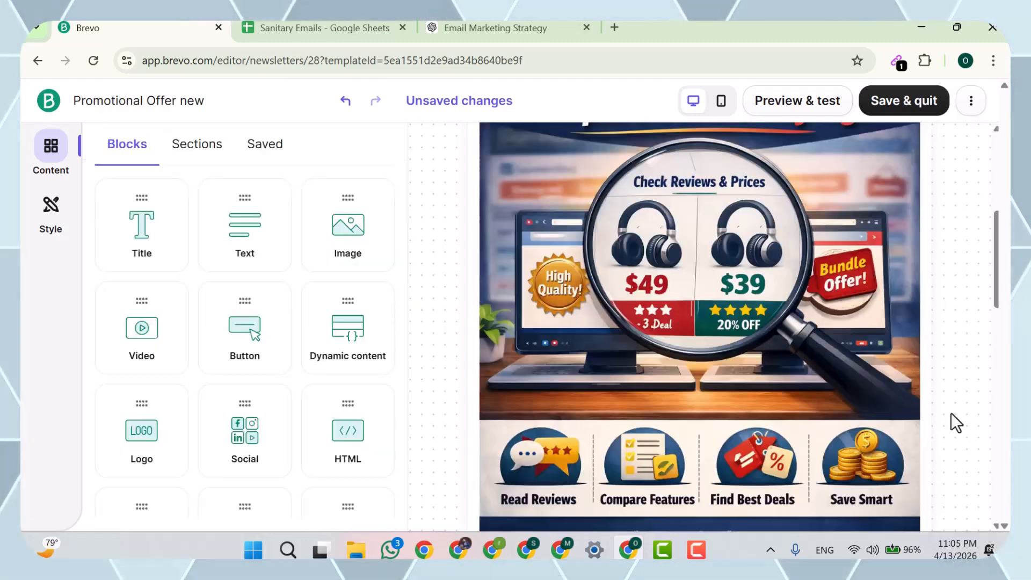
{"action": "scroll", "coordinate": [904, 430], "scroll_direction": "down", "scroll_amount": 5}
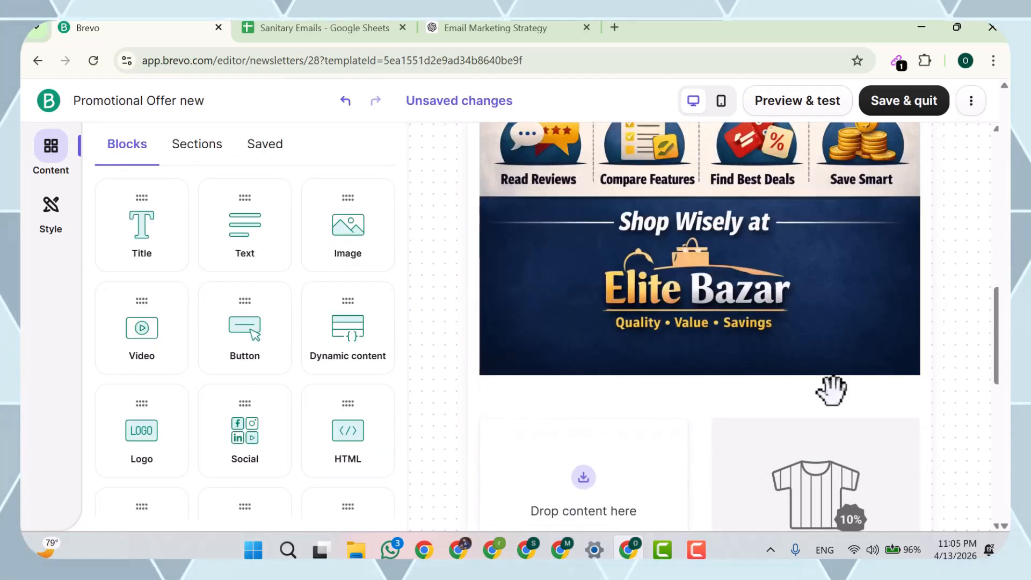
{"action": "scroll", "coordinate": [829, 386], "scroll_direction": "down", "scroll_amount": 2}
{"action": "left_click", "coordinate": [764, 411]}
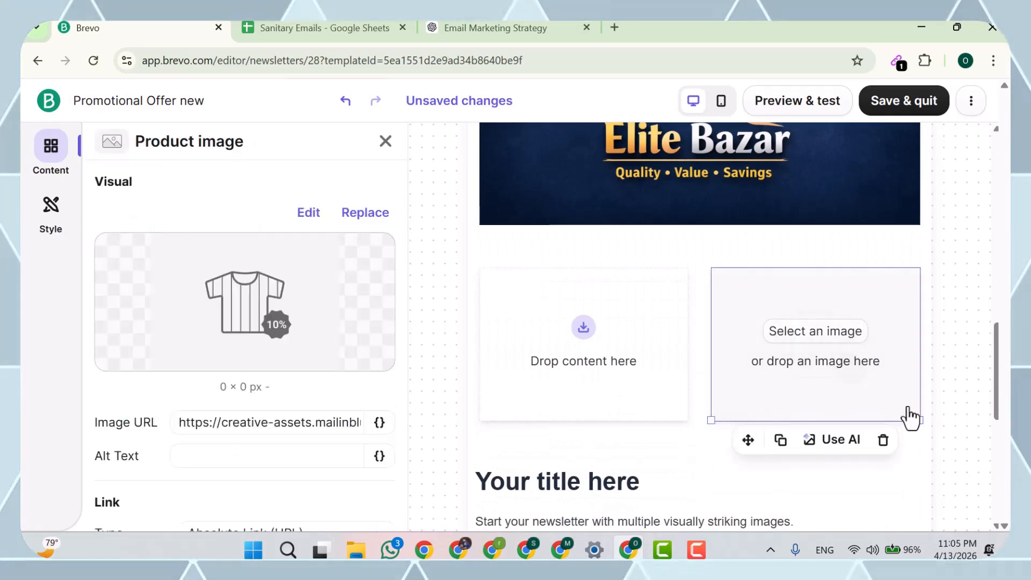
{"action": "left_click", "coordinate": [882, 438]}
- Replace the "Your title here" heading with "Promotional Offer"
{"action": "scroll", "coordinate": [723, 400], "scroll_direction": "down", "scroll_amount": 3}
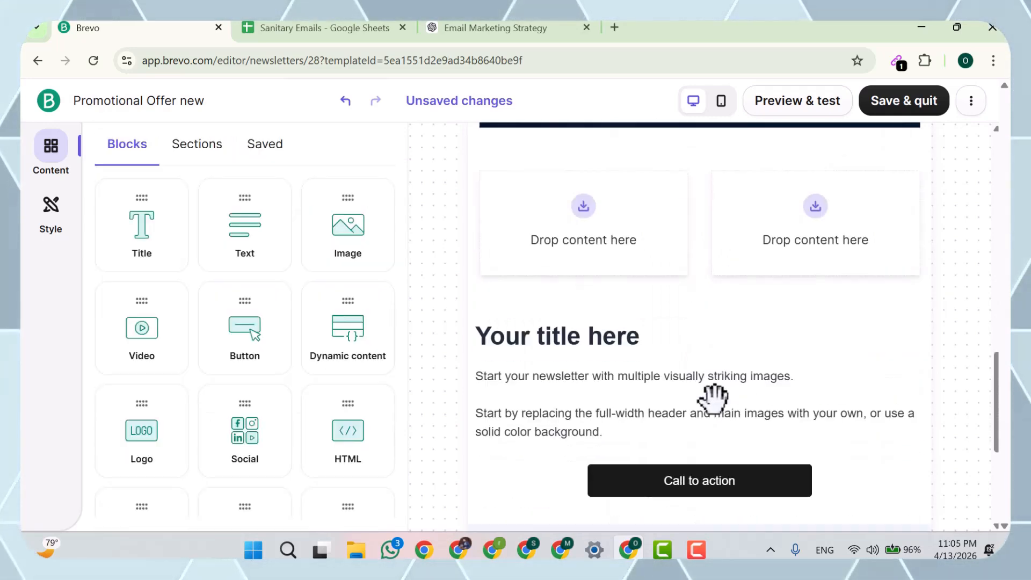
{"action": "triple_click", "coordinate": [485, 266]}
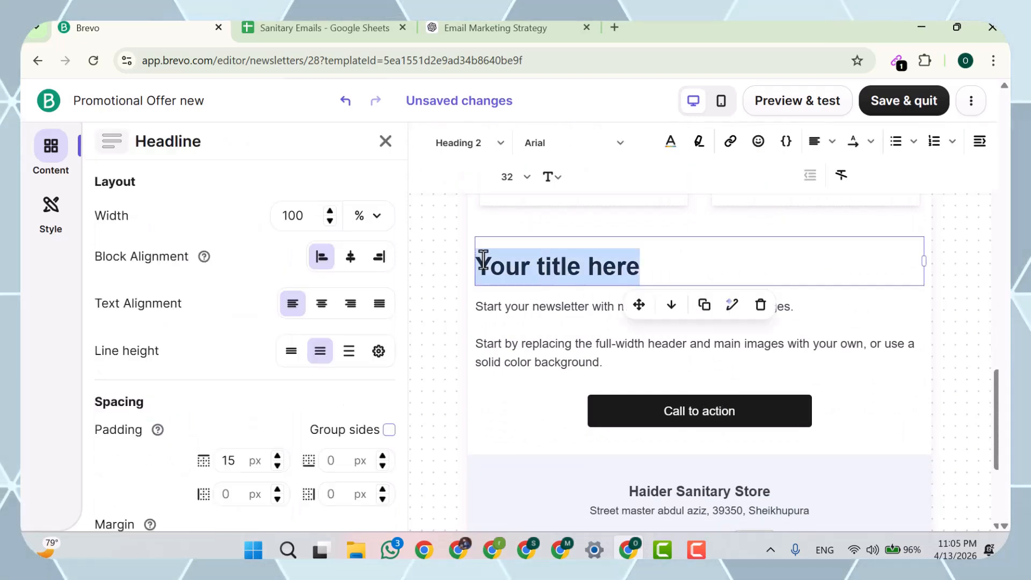
{"action": "type", "text": "Pro"}
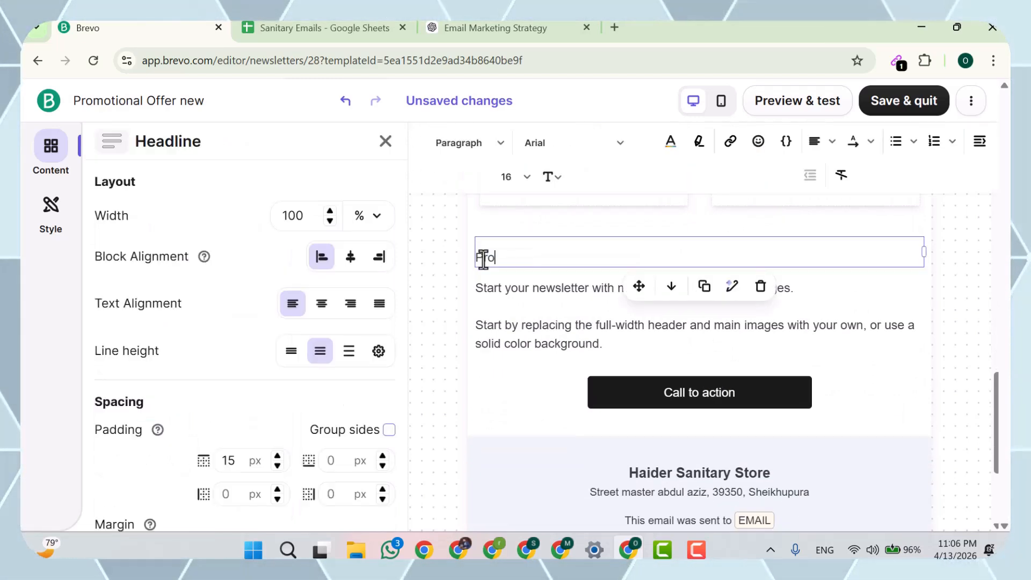
{"action": "type", "text": "motion"}
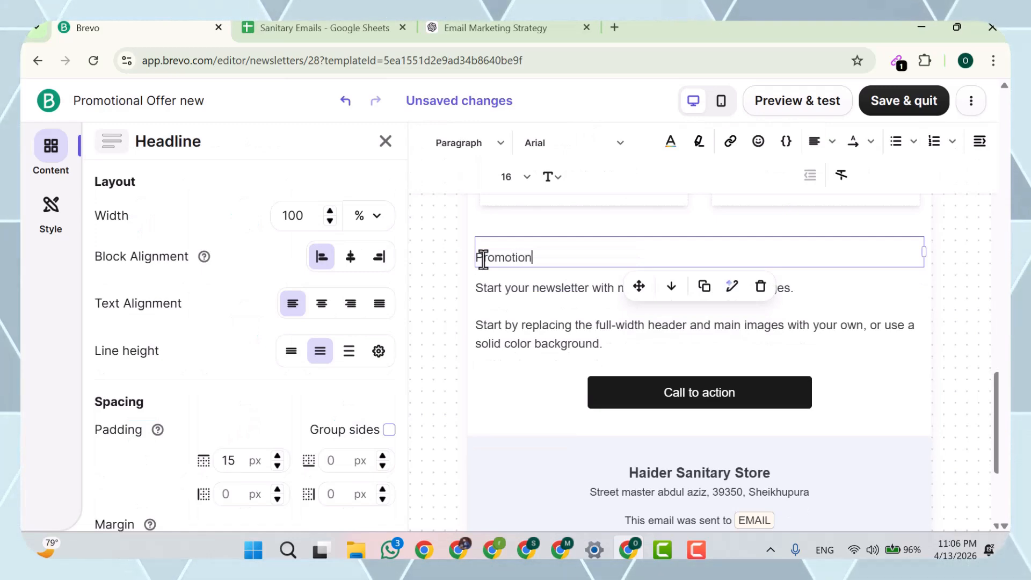
{"action": "type", "text": "al Off"}
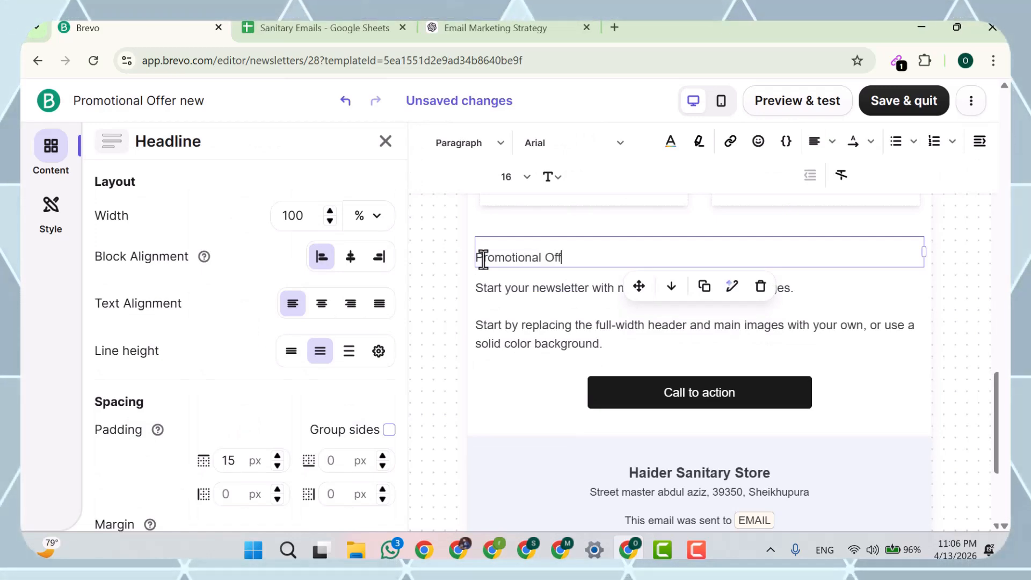
{"action": "type", "text": "er"}
{"action": "left_click", "coordinate": [482, 297]}
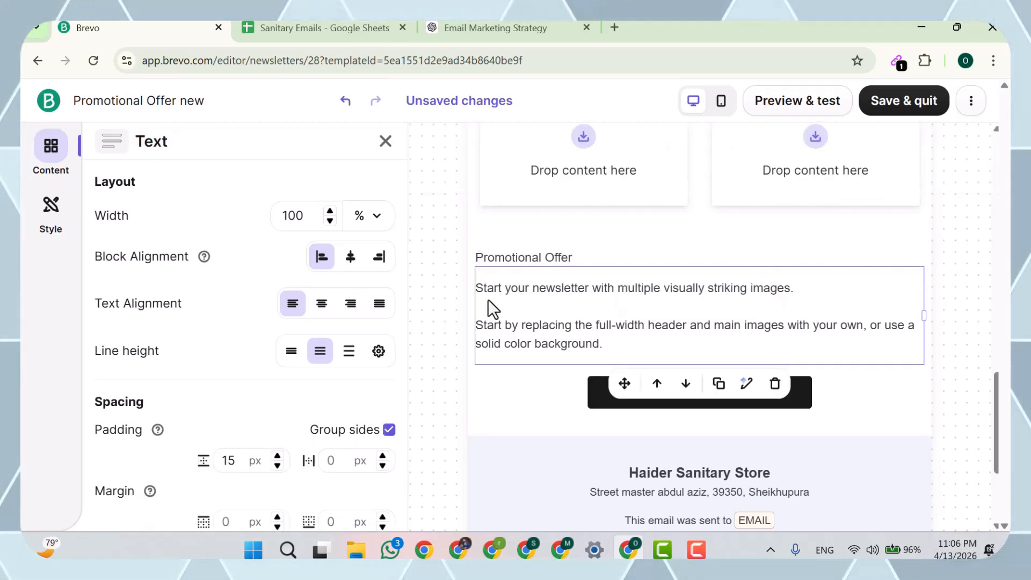
{"action": "key", "text": "alt+Tab"}
{"action": "key", "text": "alt+Tab"}
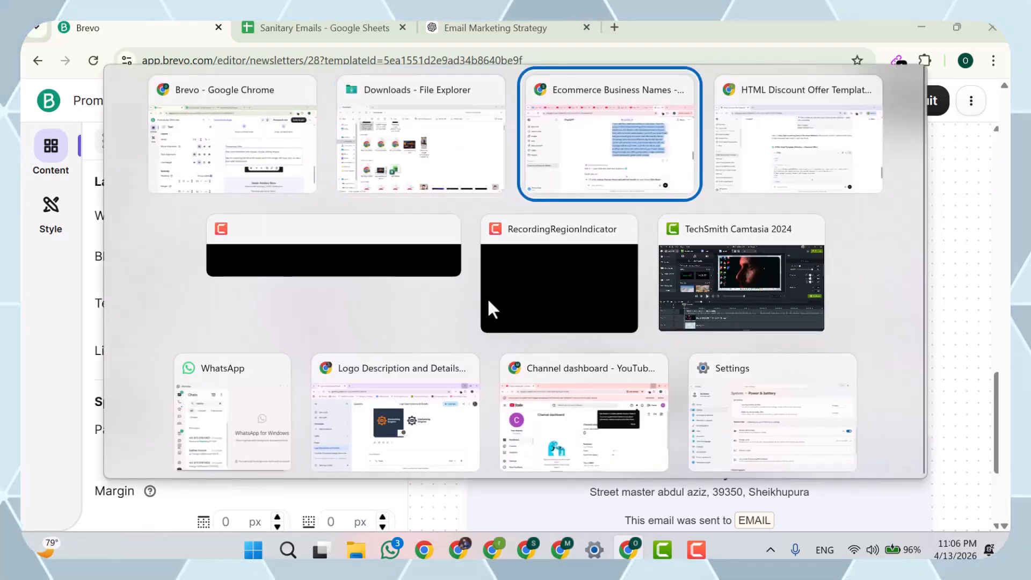
{"action": "key", "text": "alt+Tab"}
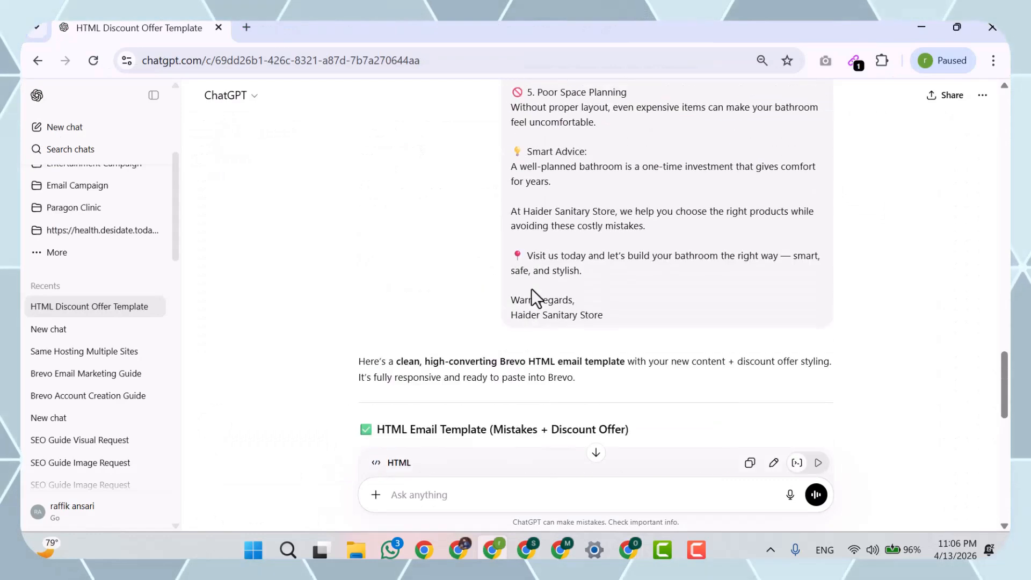
{"action": "scroll", "coordinate": [531, 288], "scroll_direction": "up", "scroll_amount": 2}
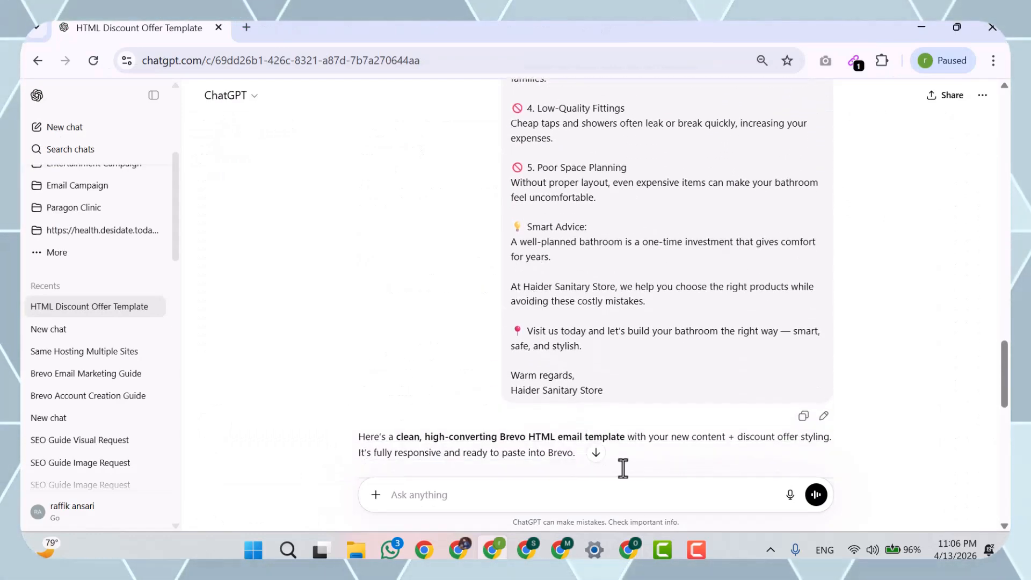
{"action": "key", "text": "alt+Tab"}
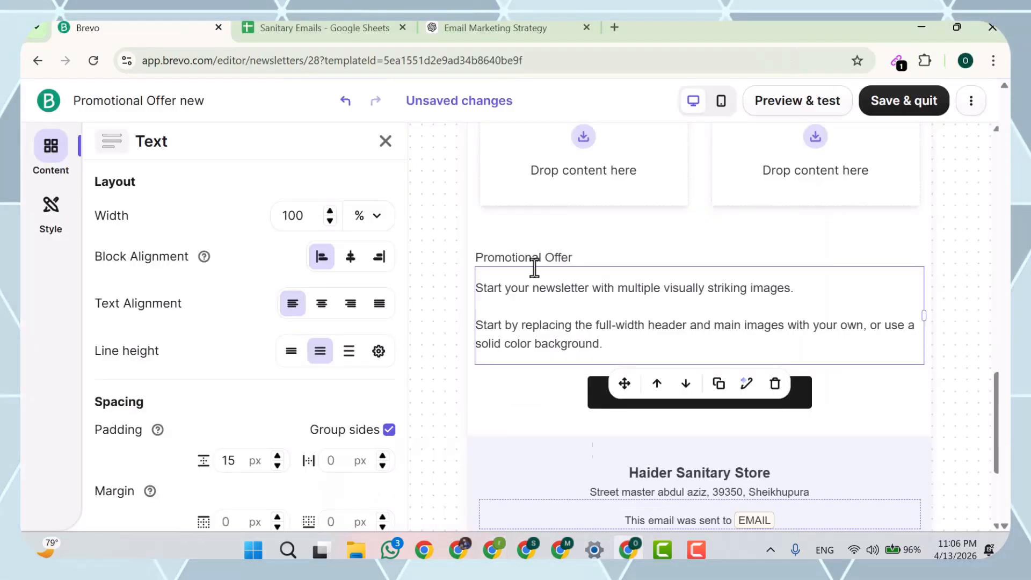
- In the Email Marketing Strategy chat, copy the body of Promotional Email #4, from "Assalamualaikum," through the store's sign-off
{"action": "left_click", "coordinate": [486, 24]}
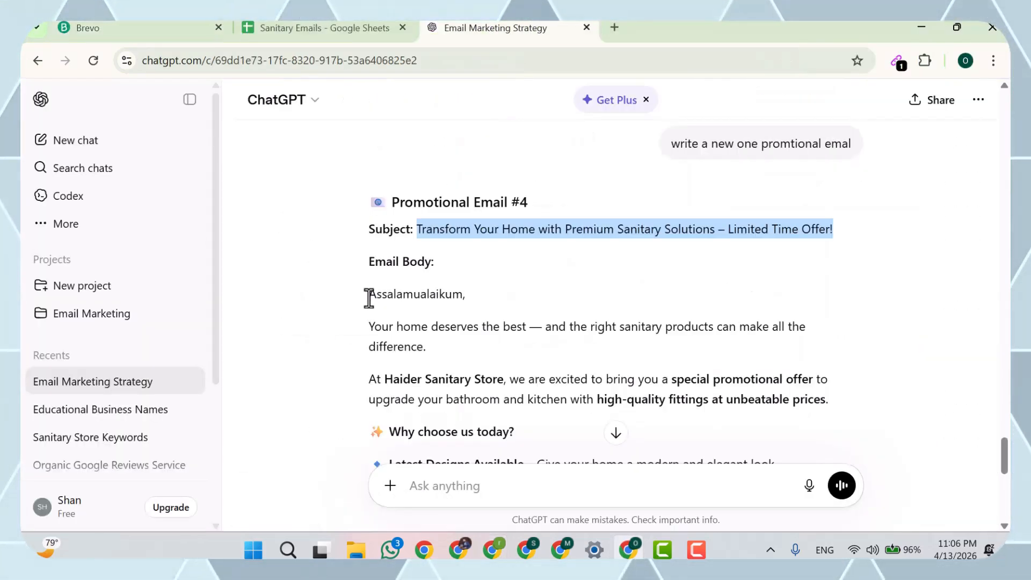
{"action": "left_click_drag", "start_coordinate": [369, 297], "coordinate": [507, 333]}
{"action": "scroll", "coordinate": [533, 363], "scroll_direction": "down", "scroll_amount": 10}
- Back in the Brevo editor, replace the placeholder text below the "Promotional Offer" heading with the copied email body
{"action": "left_click", "coordinate": [117, 24]}
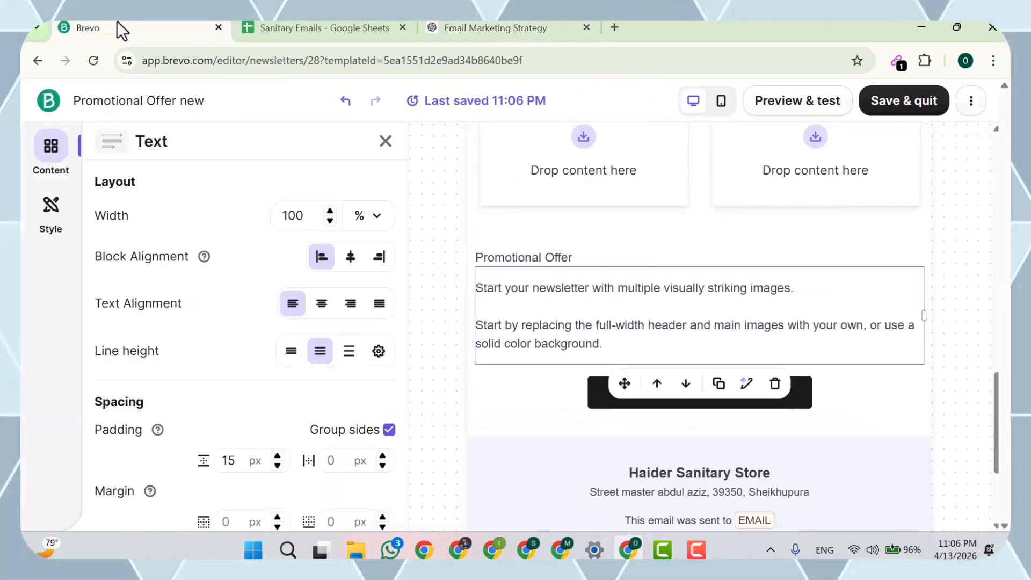
{"action": "left_click", "coordinate": [544, 306]}
{"action": "double_click", "coordinate": [511, 285]}
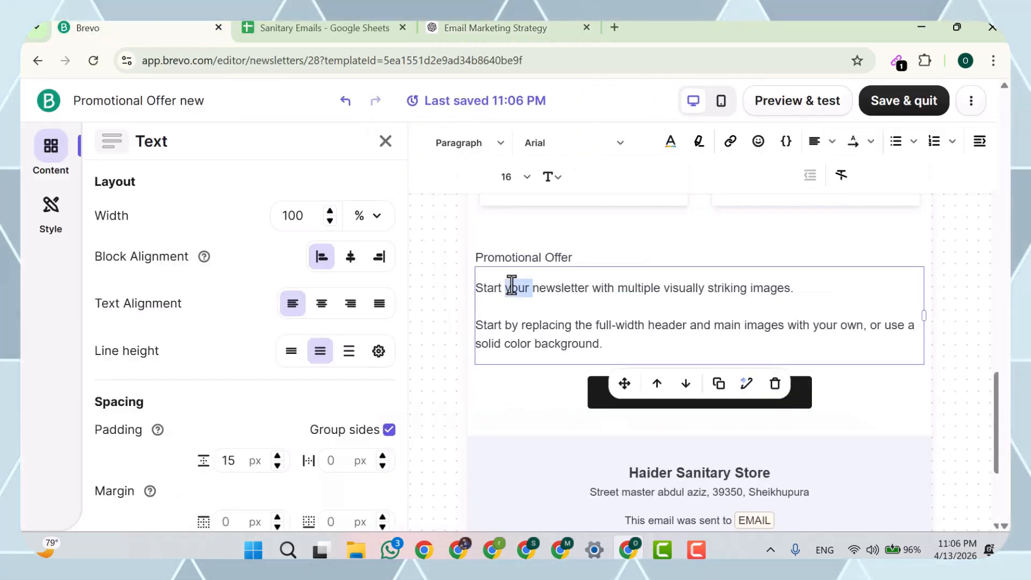
{"action": "triple_click", "coordinate": [511, 285]}
{"action": "key", "text": "ctrl+a"}
{"action": "key", "text": "ctrl+v"}
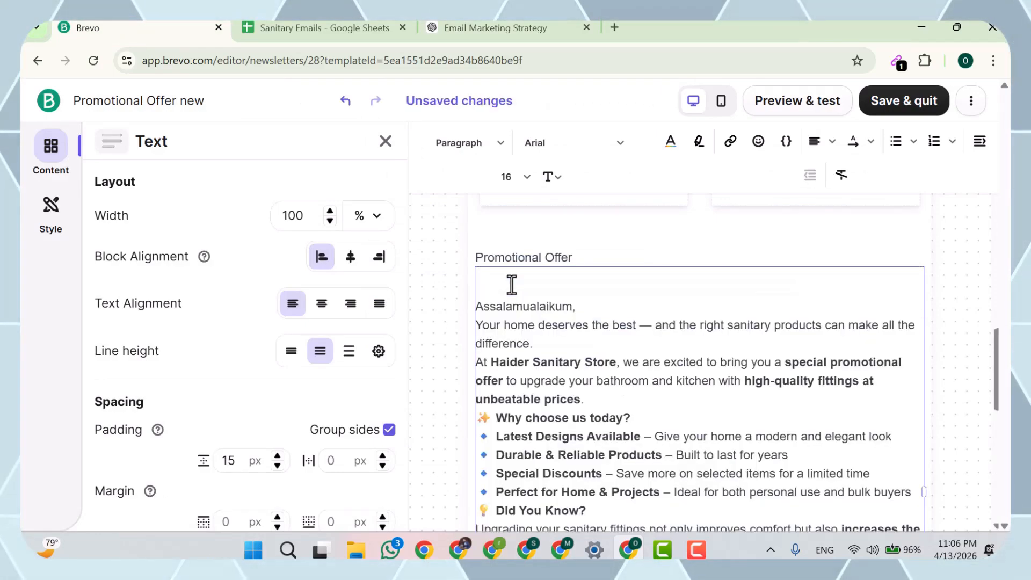
- Change the label of the "Call to action" button below the email body to "Read More"
{"action": "scroll", "coordinate": [623, 329], "scroll_direction": "down", "scroll_amount": 10}
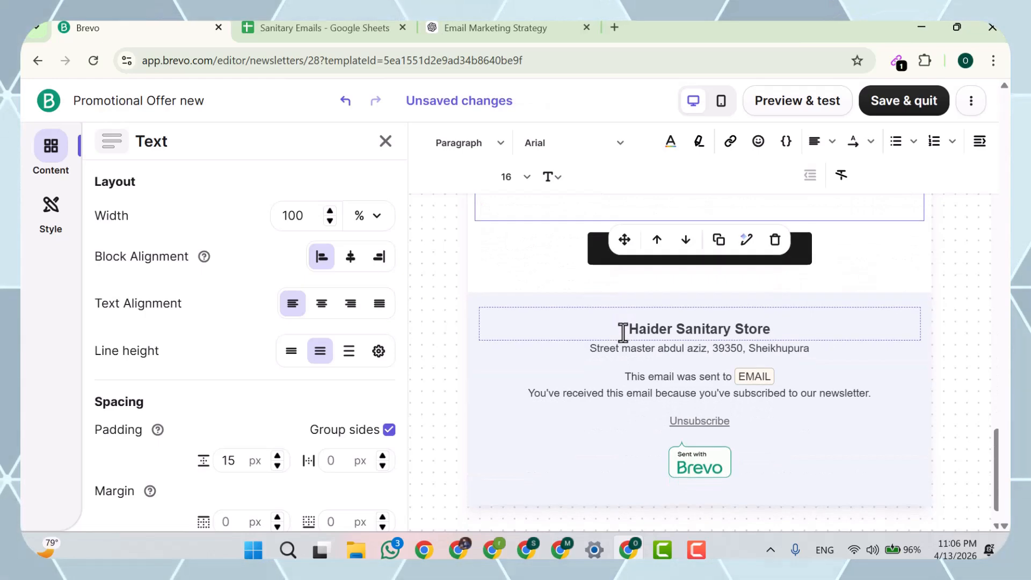
{"action": "left_click", "coordinate": [527, 256]}
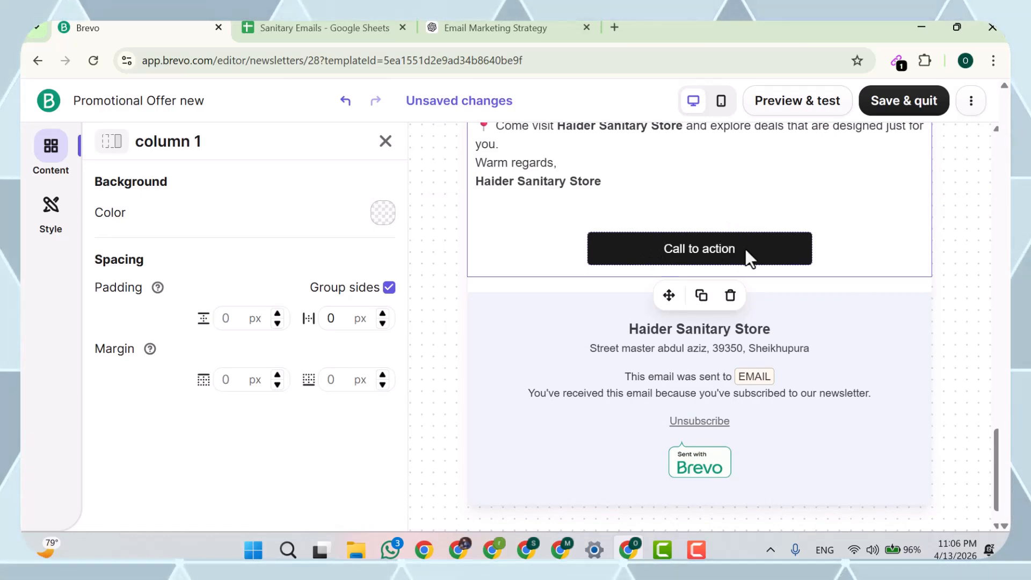
{"action": "left_click", "coordinate": [746, 248]}
{"action": "triple_click", "coordinate": [671, 250]}
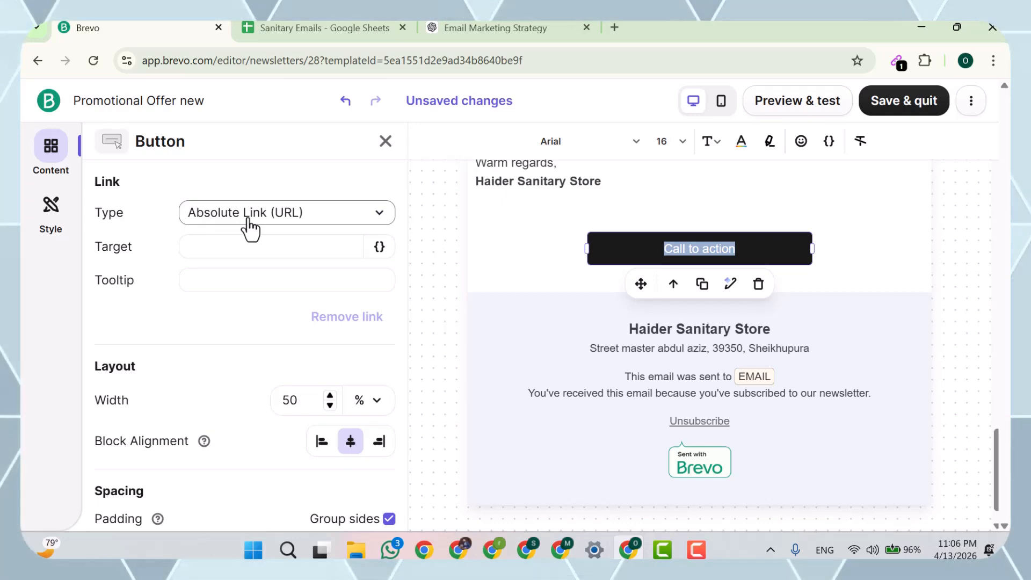
{"action": "scroll", "coordinate": [172, 339], "scroll_direction": "down", "scroll_amount": 3}
{"action": "scroll", "coordinate": [172, 339], "scroll_direction": "up", "scroll_amount": 3}
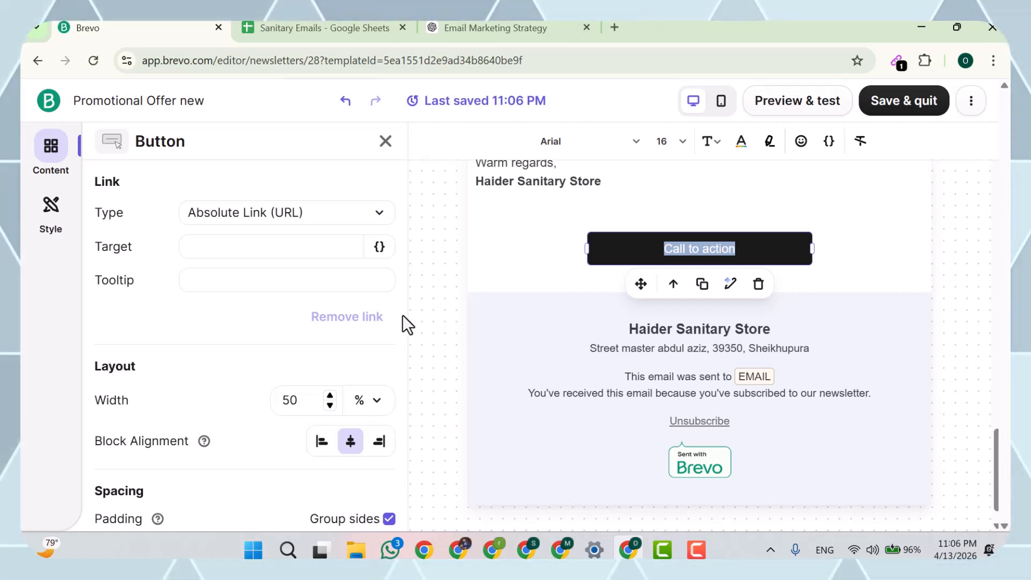
{"action": "type", "text": "Real"}
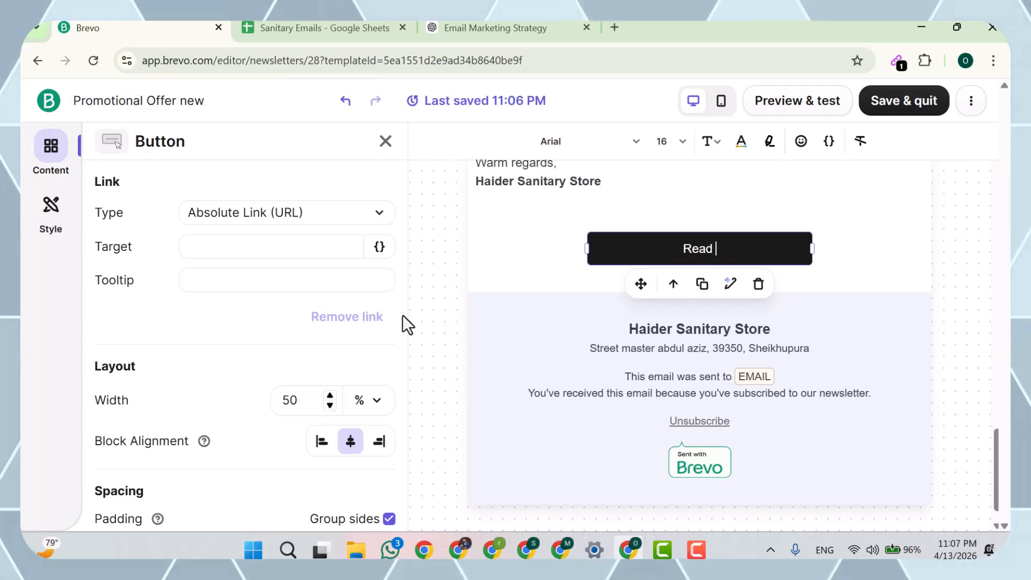
{"action": "type", "text": " More"}
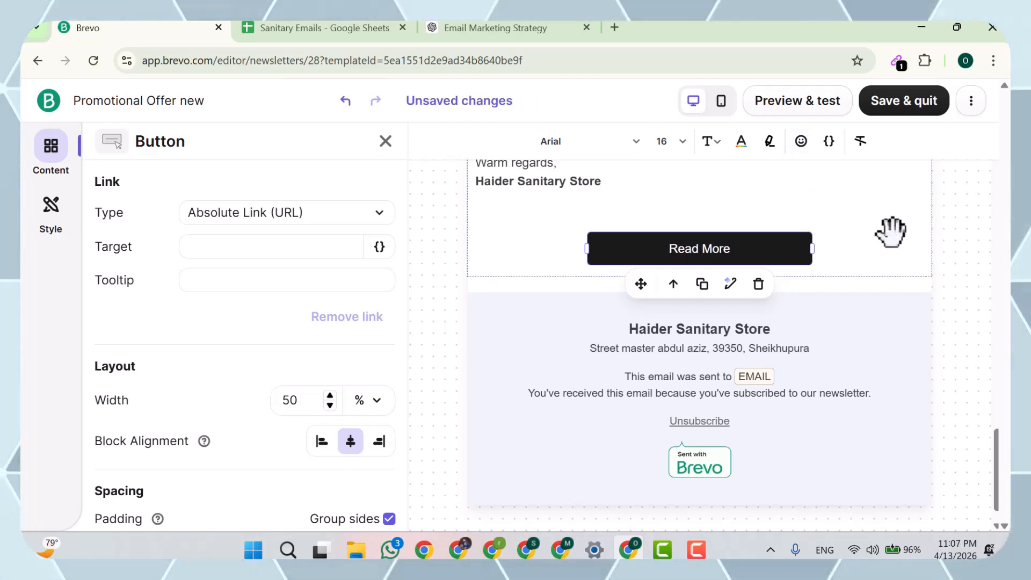
- Review the email layout, save it and leave the editor, and send the "Promotional Offer new" campaign with the Send now option
{"action": "scroll", "coordinate": [957, 280], "scroll_direction": "down", "scroll_amount": 1}
{"action": "scroll", "coordinate": [957, 279], "scroll_direction": "up", "scroll_amount": 2}
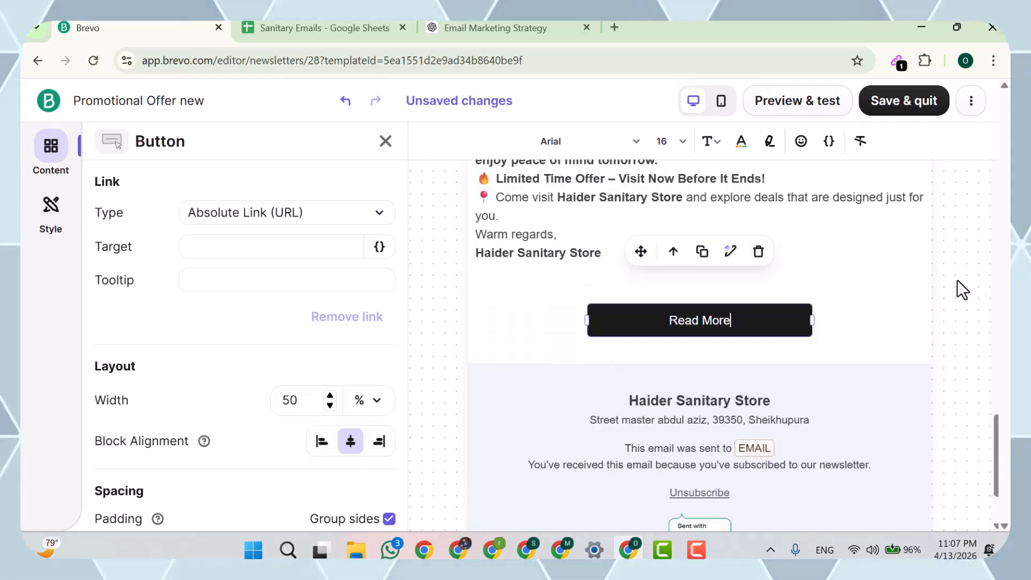
{"action": "scroll", "coordinate": [957, 279], "scroll_direction": "up", "scroll_amount": 5}
{"action": "scroll", "coordinate": [957, 279], "scroll_direction": "down", "scroll_amount": 6}
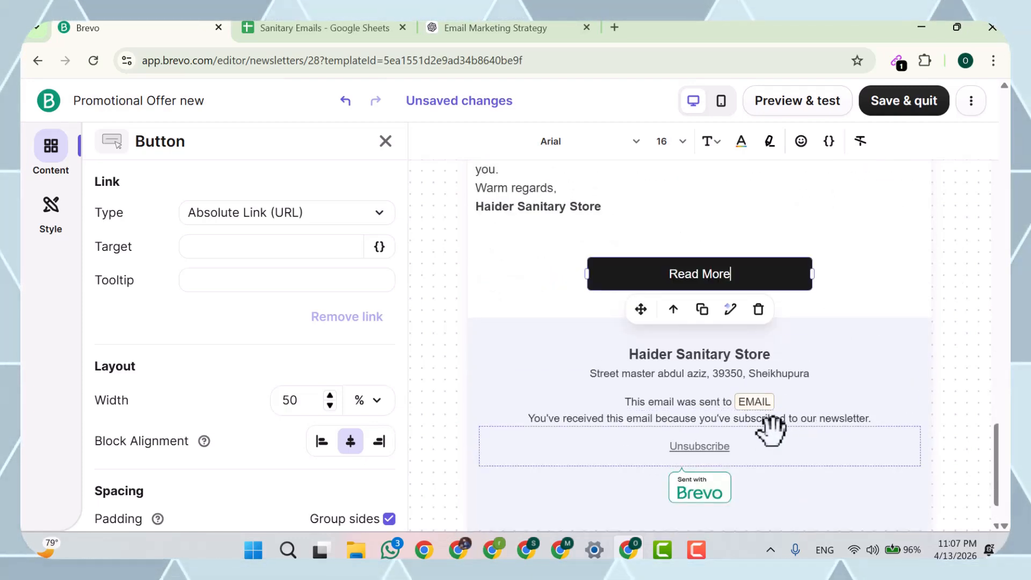
{"action": "scroll", "coordinate": [902, 293], "scroll_direction": "up", "scroll_amount": 5}
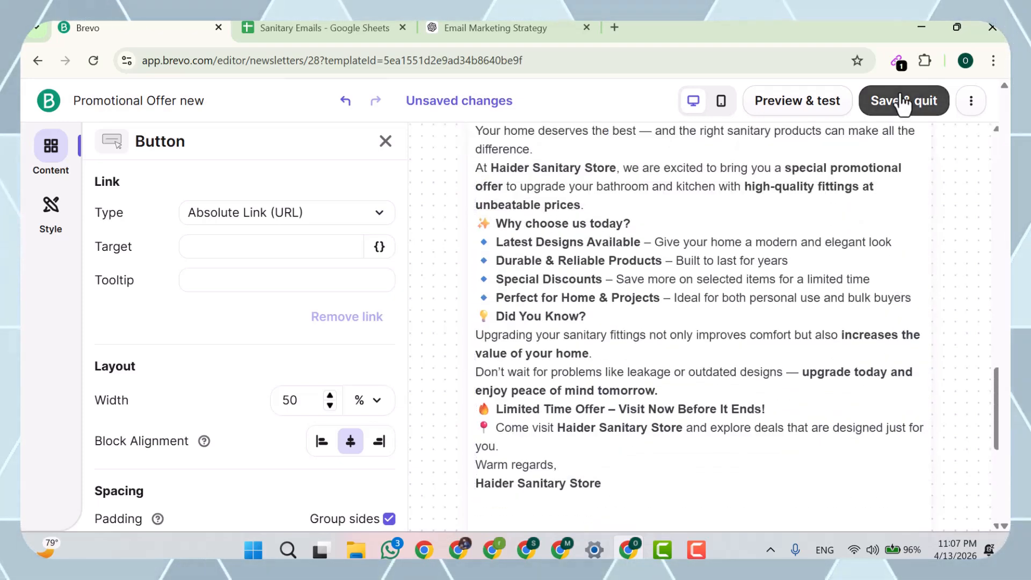
{"action": "left_click", "coordinate": [902, 102]}
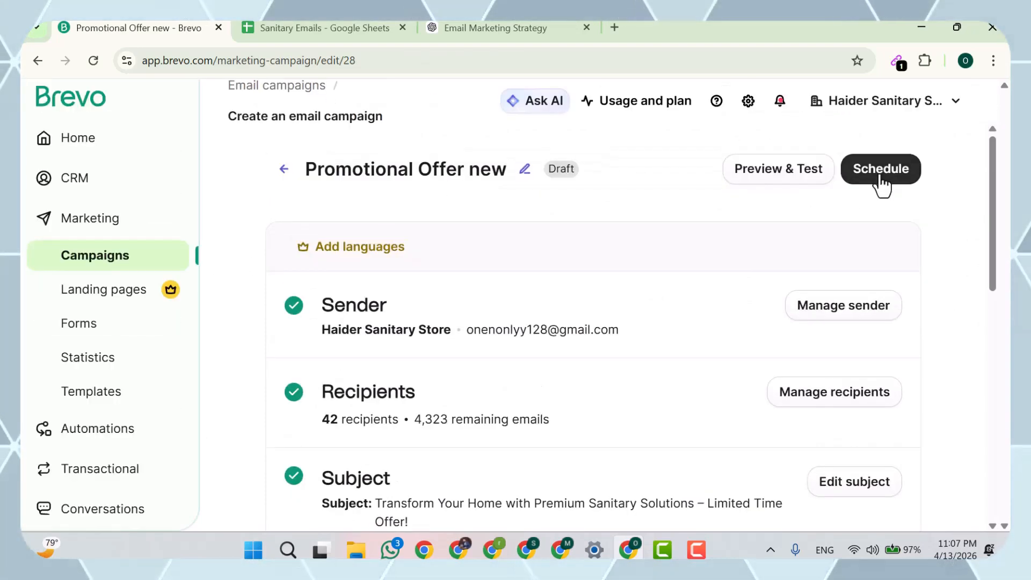
{"action": "left_click", "coordinate": [882, 172]}
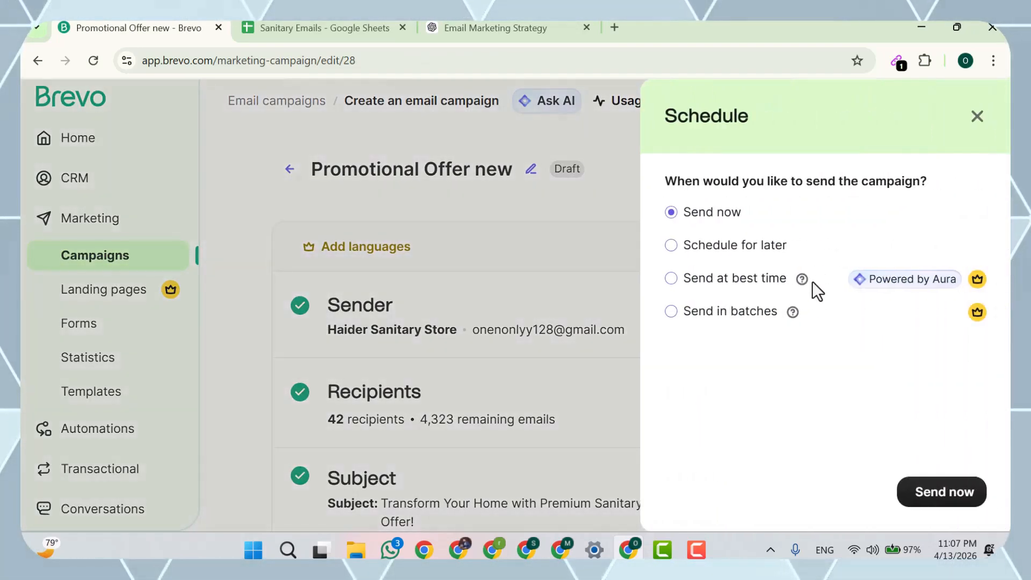
{"action": "left_click", "coordinate": [925, 497]}
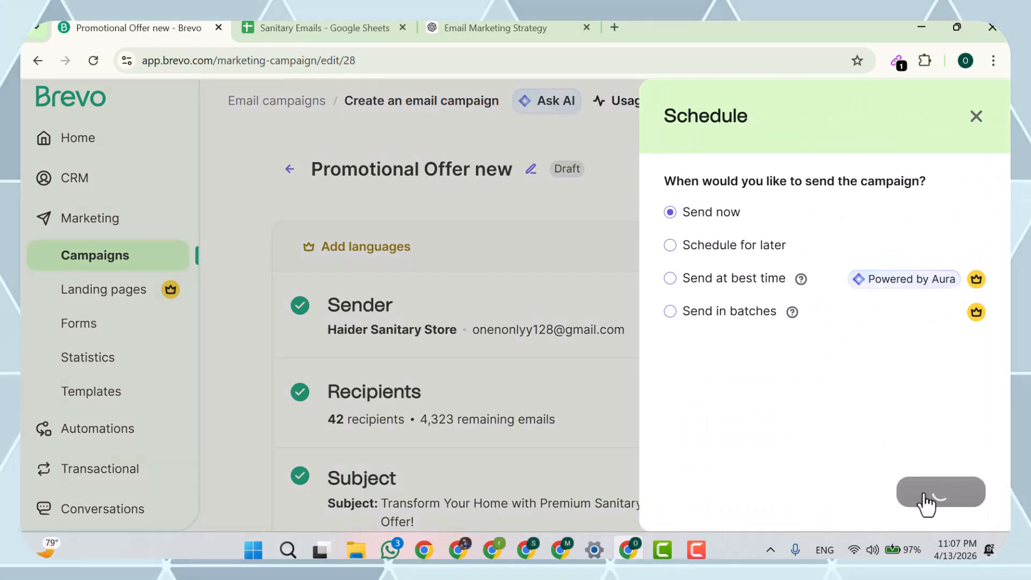